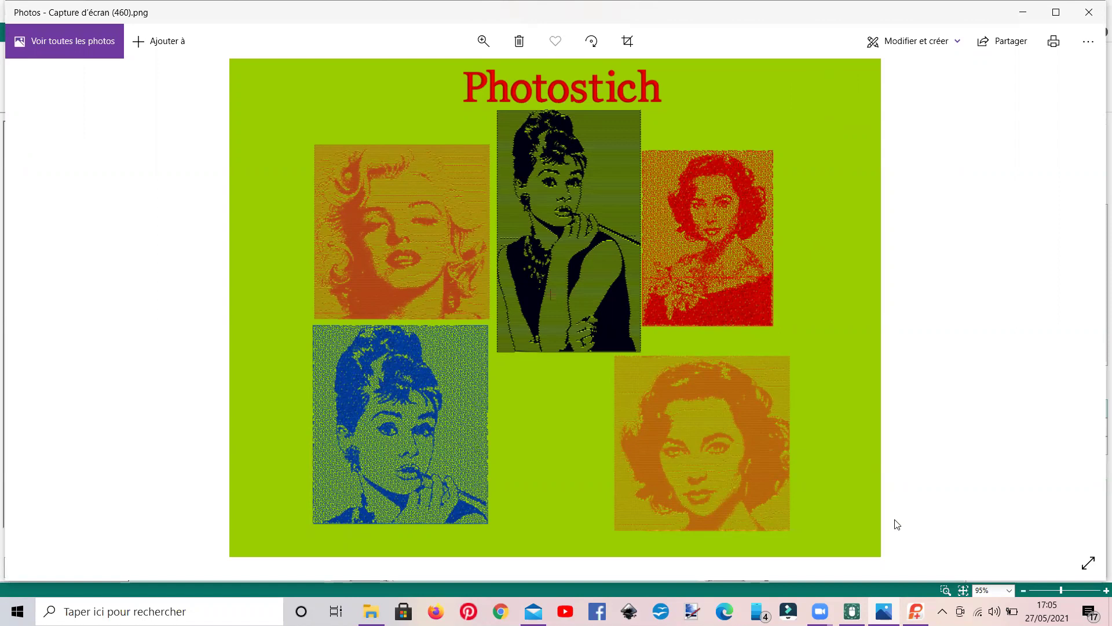
# Bring up PREMIER+ 2 Embroidery Ultra briefly and switch to mySewnet Embroidery.
pyautogui.moveTo(915, 611)
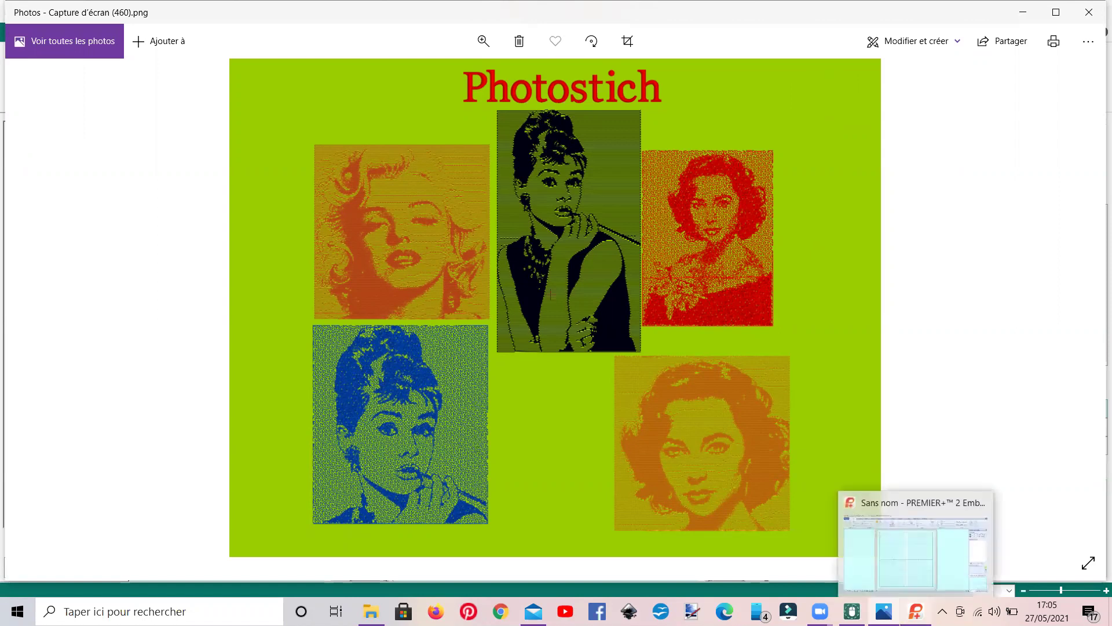
pyautogui.click(920, 557)
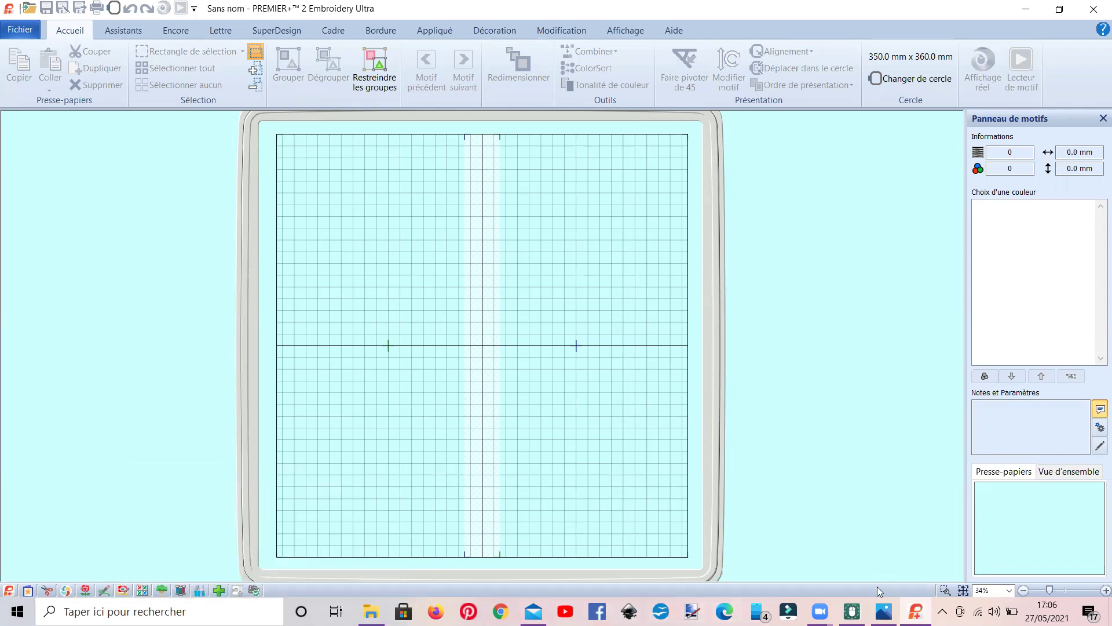
pyautogui.click(851, 611)
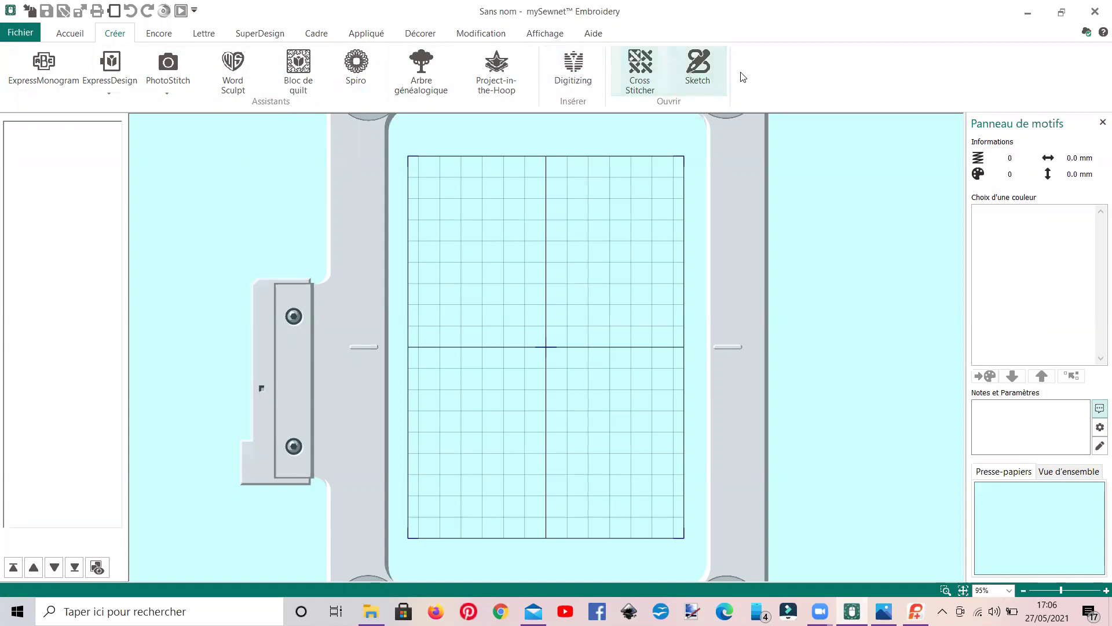
# Start a PhotoStitch design in the hoop and choose the linear PhotoStitch embroidery type.
pyautogui.click(166, 65)
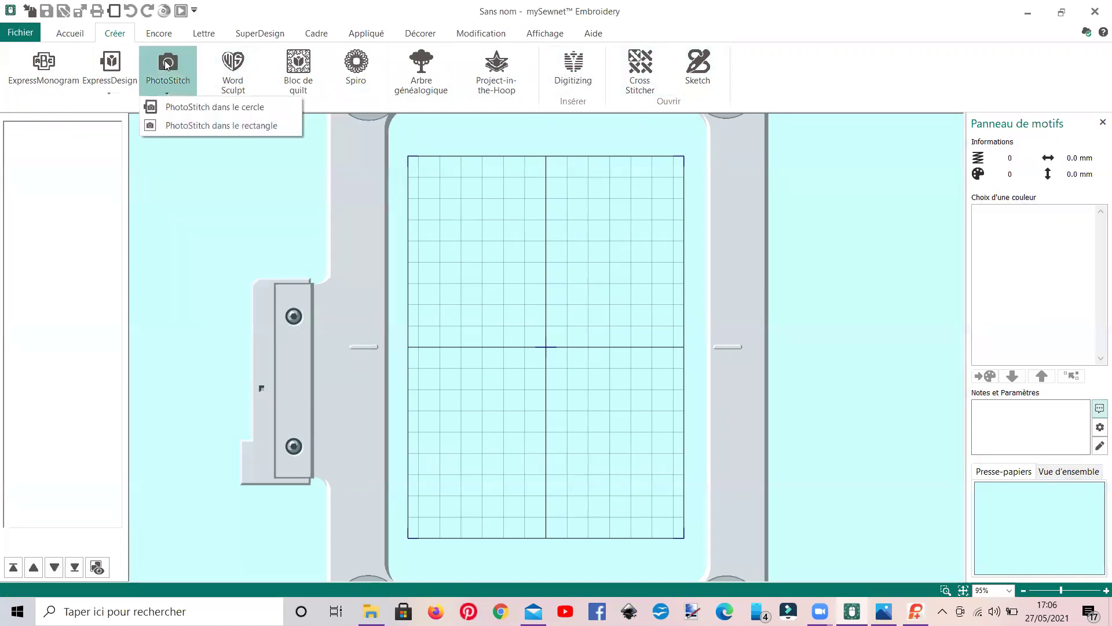
pyautogui.click(192, 113)
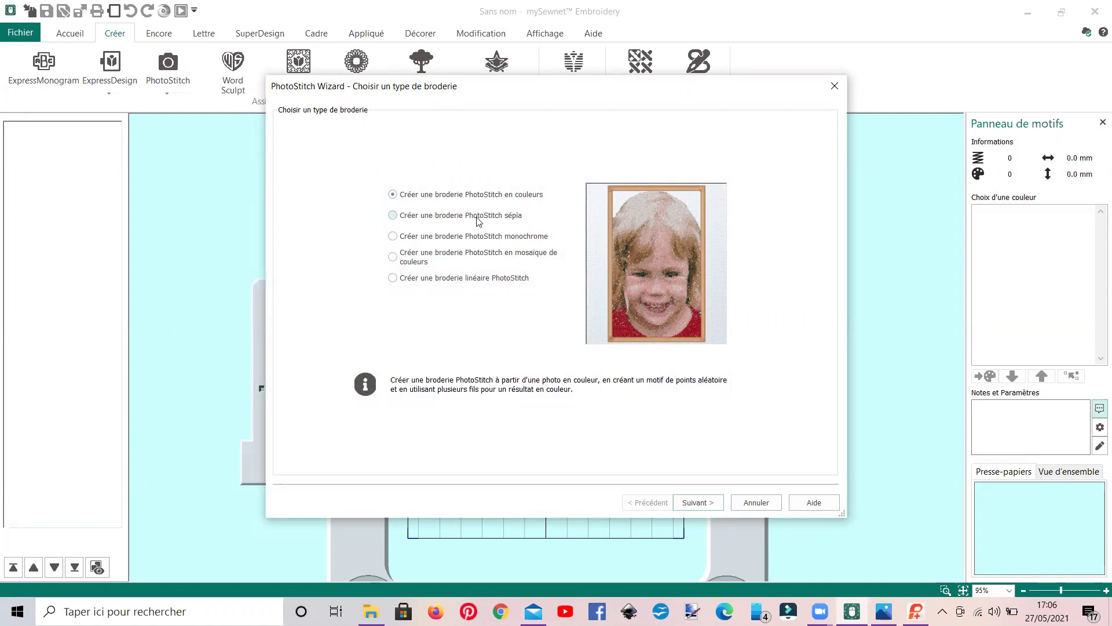
pyautogui.click(477, 279)
pyautogui.click(687, 502)
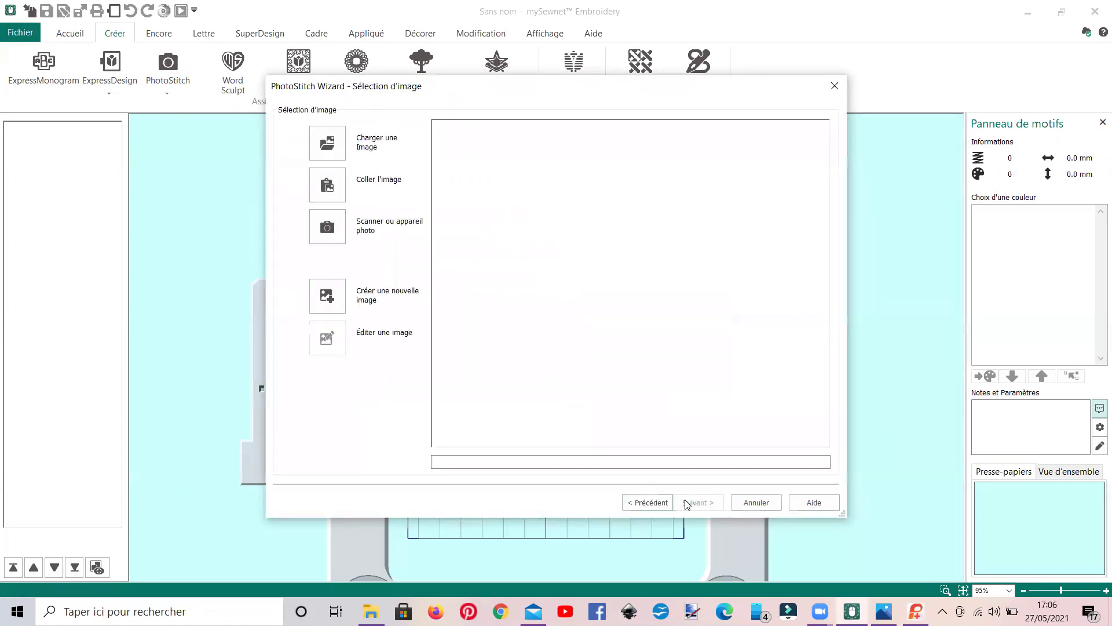
# Load the picture "Pixabay elizabeth-taylor-hollywood-1259553_1920.jpg" from the DESSIN VIDEO folder and continue to rotating and cropping.
pyautogui.click(326, 143)
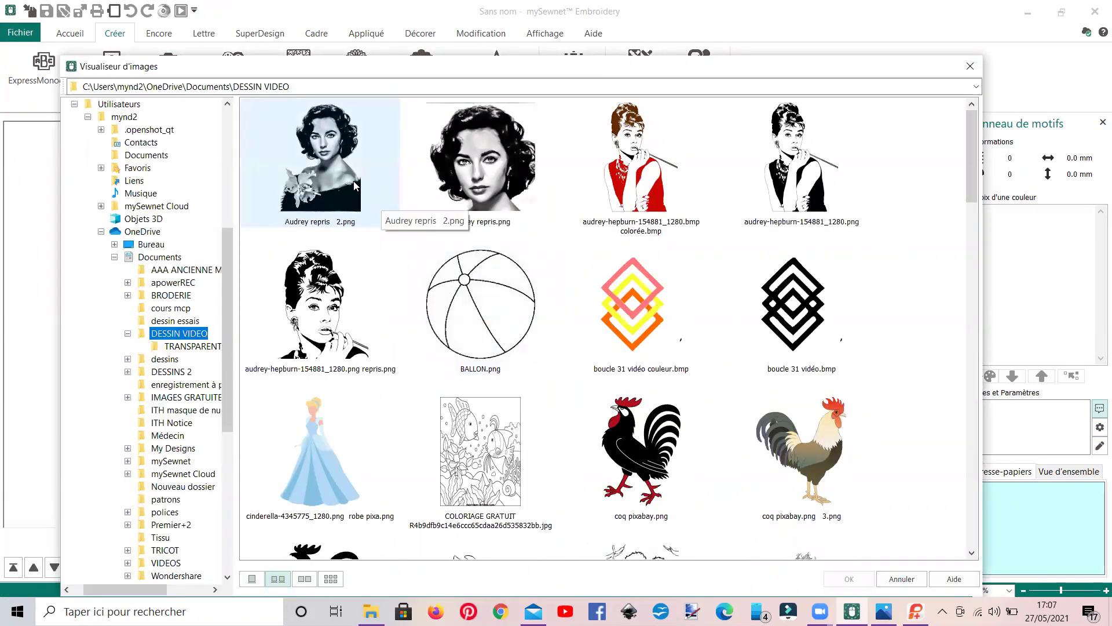
pyautogui.scroll(-3, 355, 185)
pyautogui.scroll(-6, 356, 185)
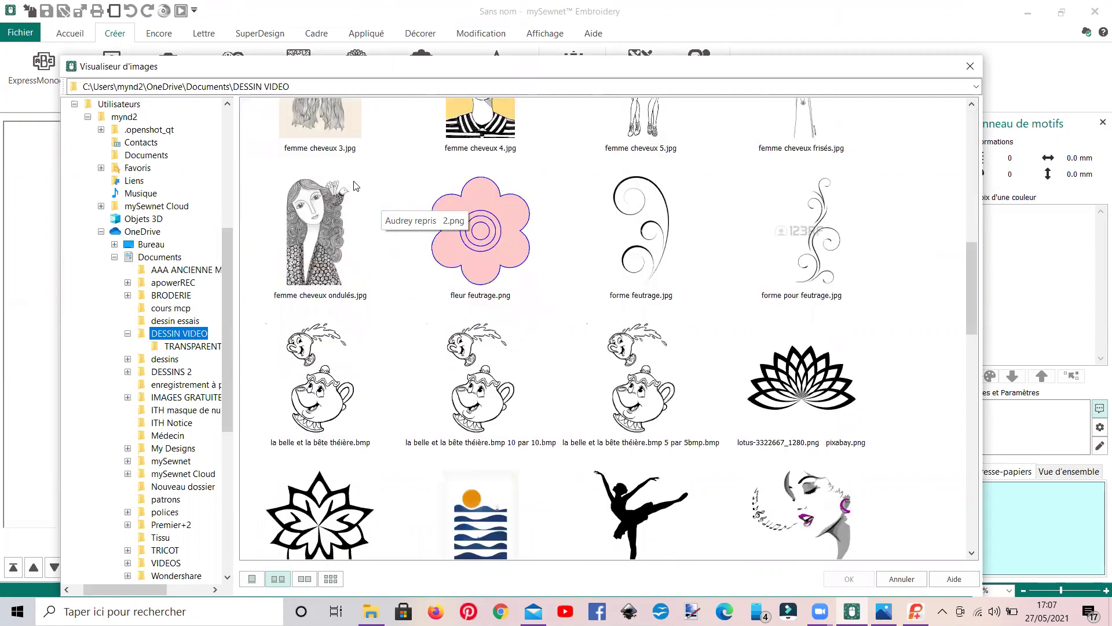
pyautogui.scroll(-6, 356, 185)
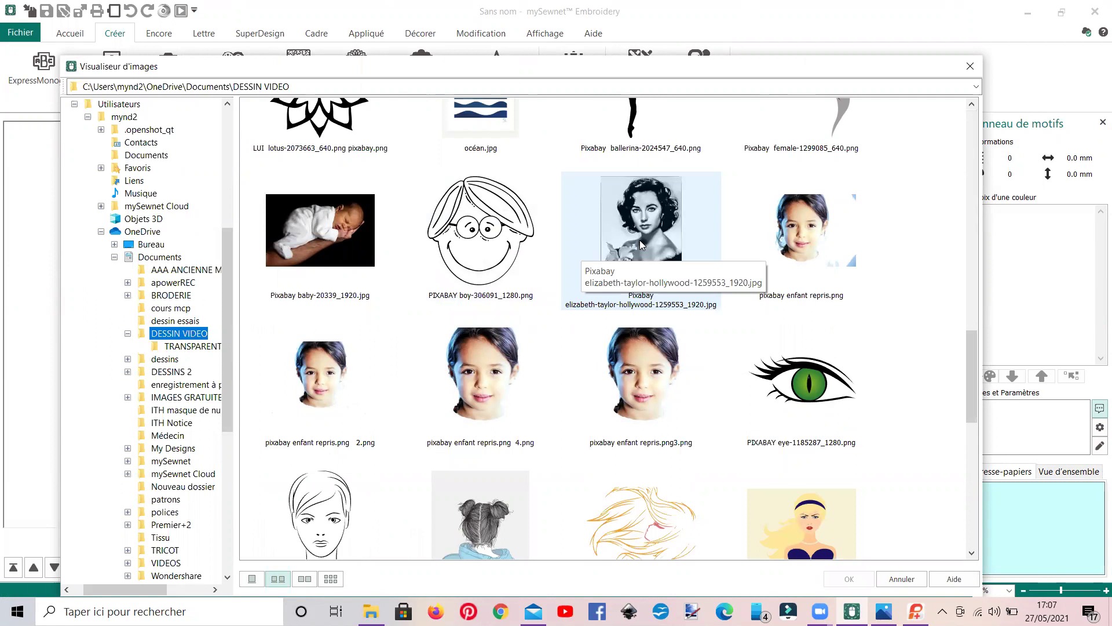
pyautogui.click(640, 240)
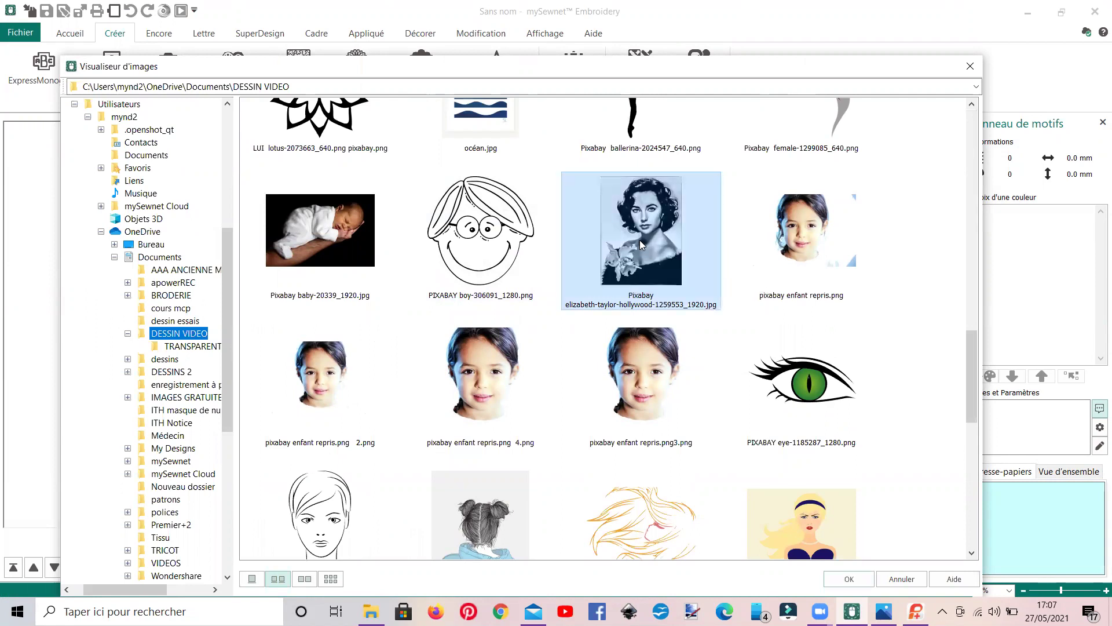
pyautogui.click(846, 578)
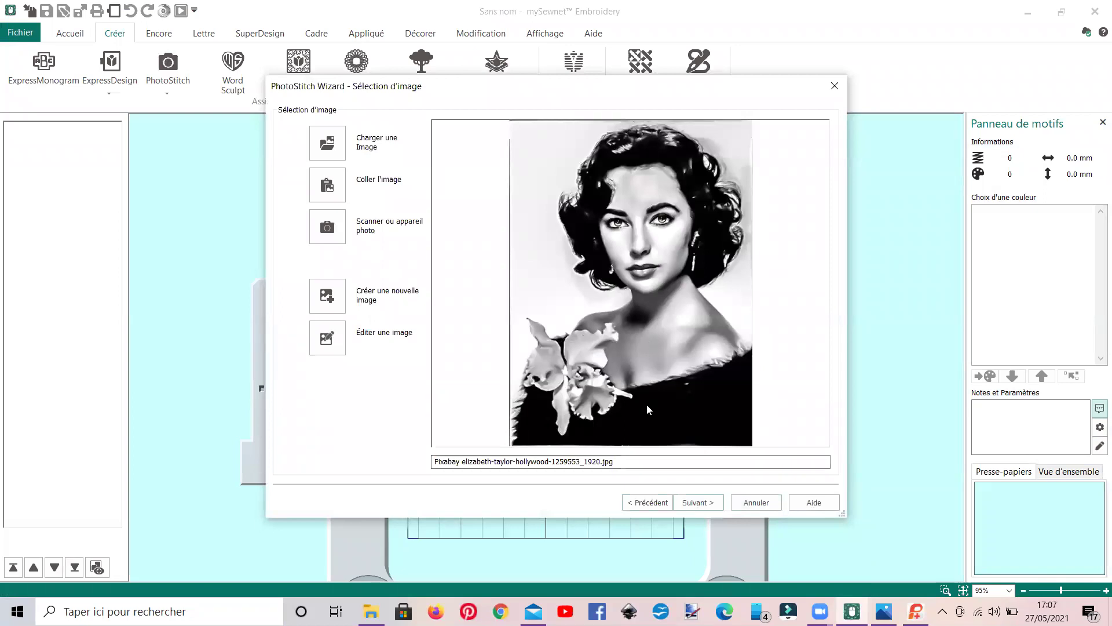
pyautogui.click(687, 503)
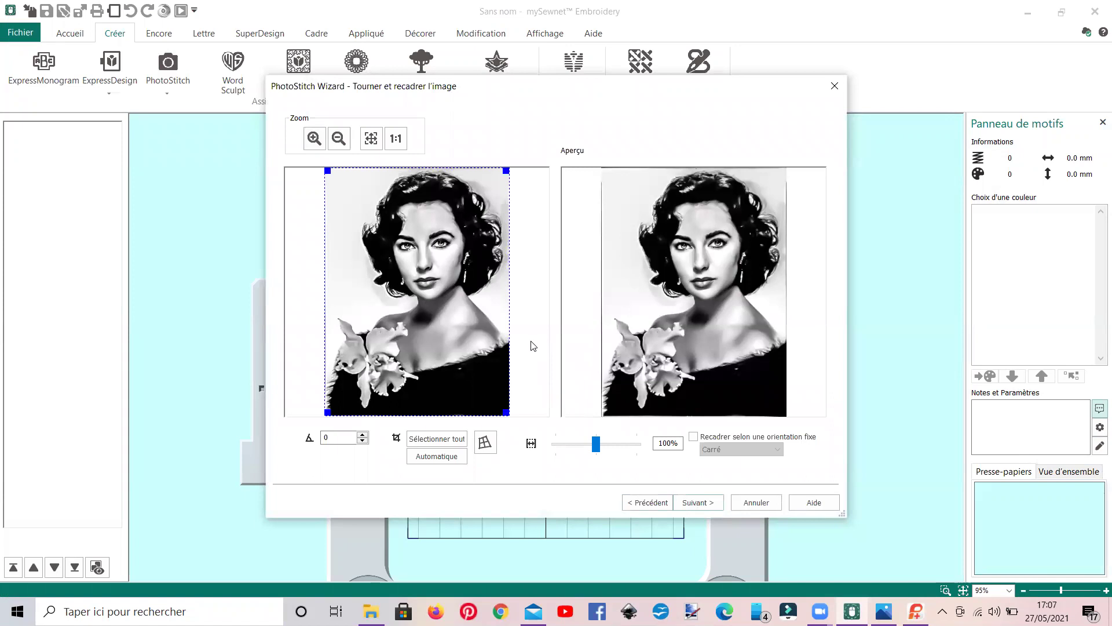
# Try a fixed square (Carré) crop around the portrait's head and check the other orientation options.
pyautogui.click(694, 437)
pyautogui.moveTo(492, 370); pyautogui.dragTo(506, 324)
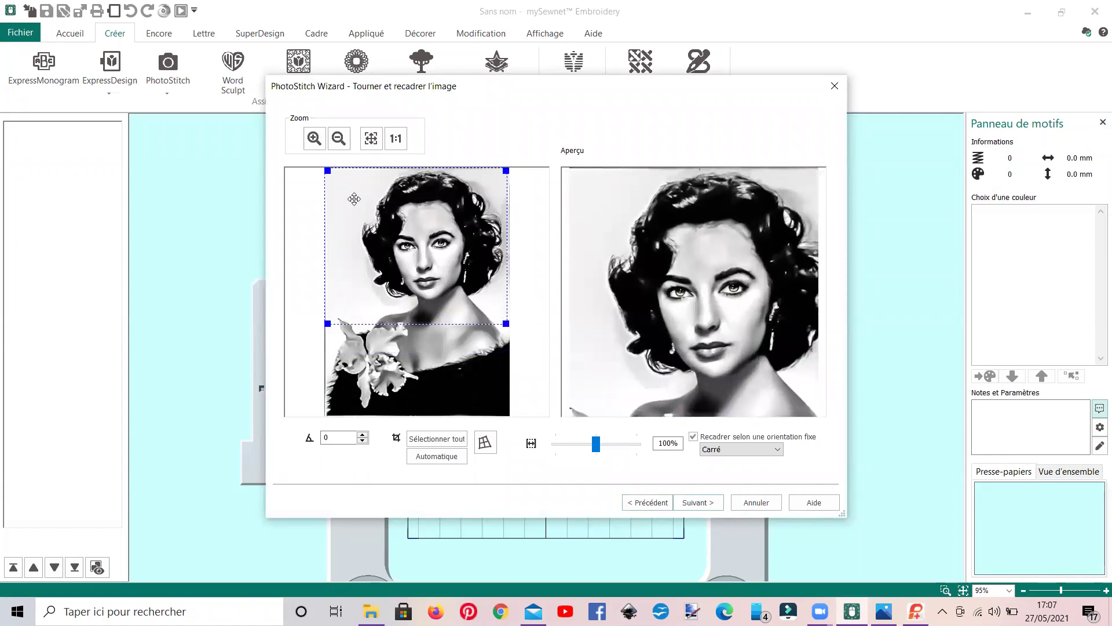
pyautogui.moveTo(327, 170); pyautogui.dragTo(344, 171)
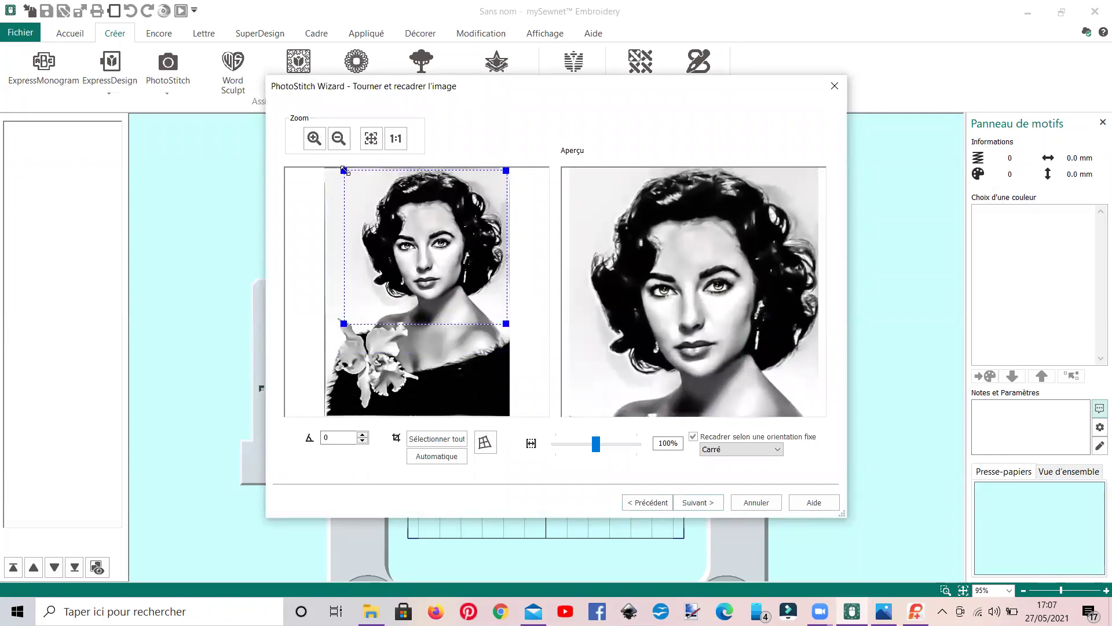
pyautogui.click(778, 449)
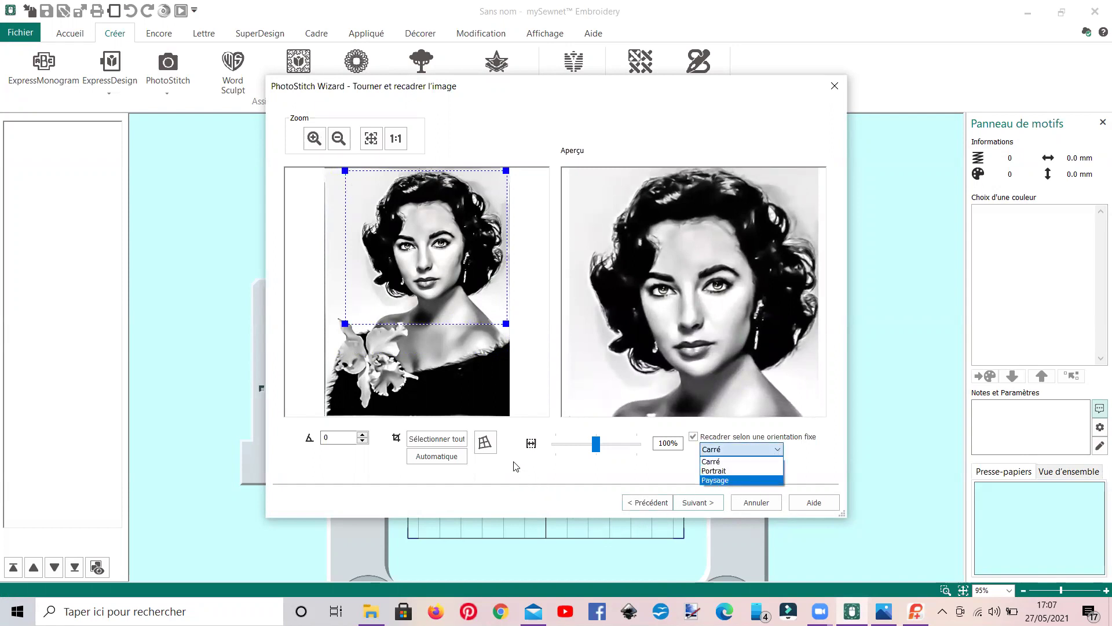
pyautogui.click(697, 443)
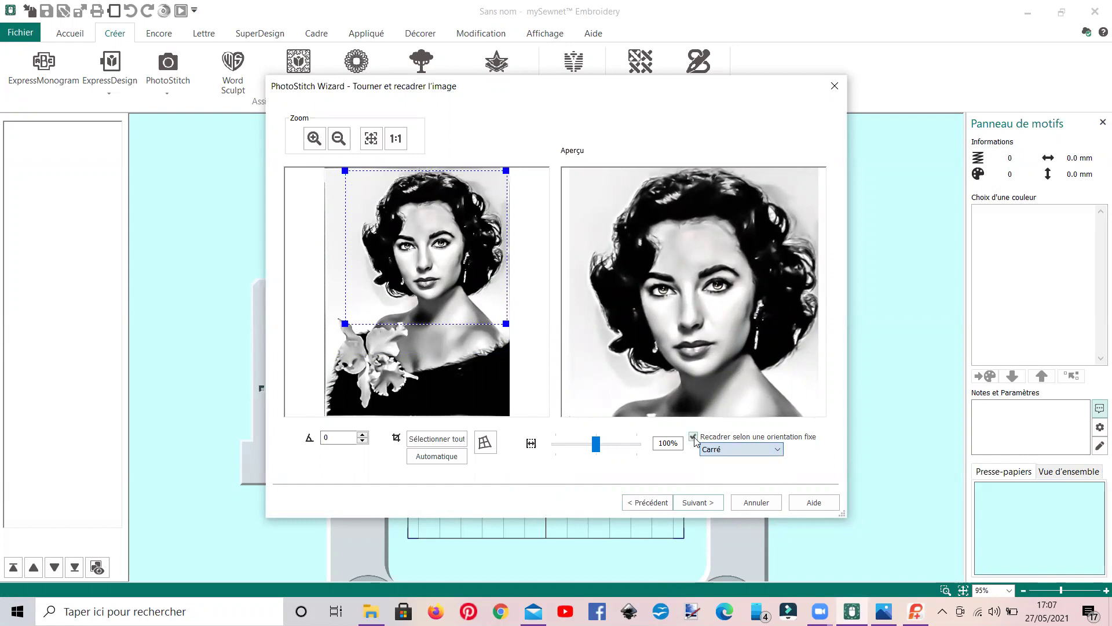
pyautogui.click(631, 505)
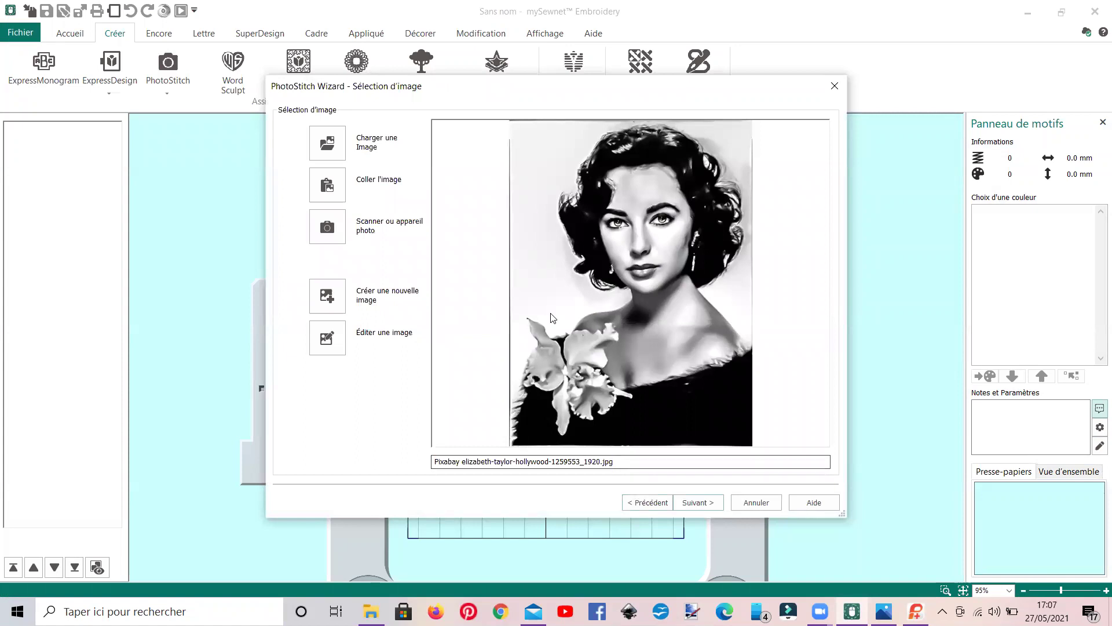
pyautogui.click(701, 504)
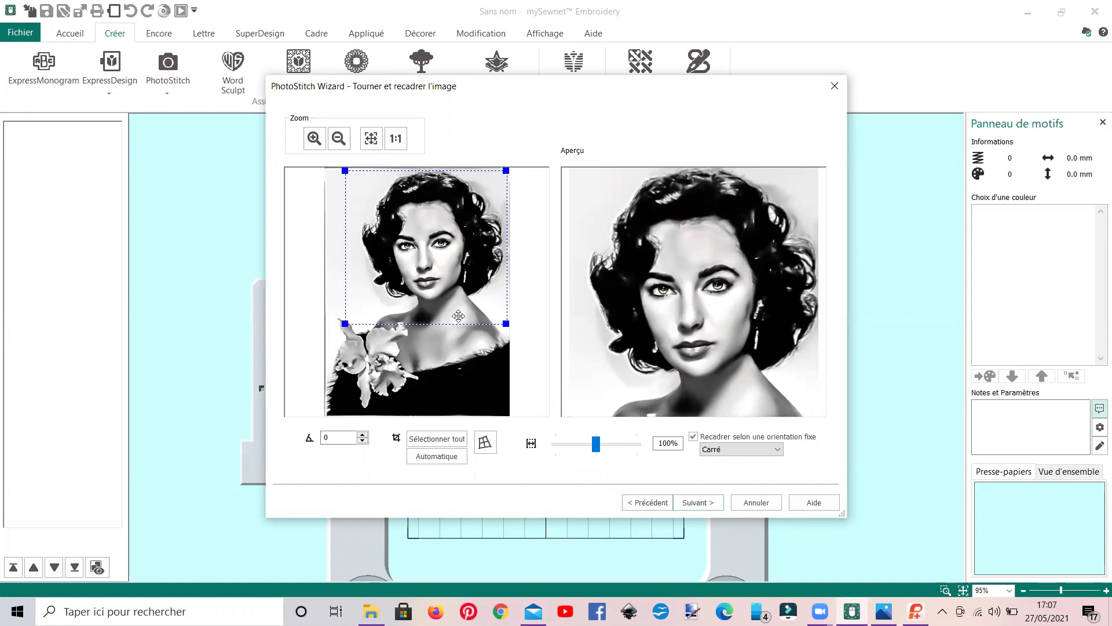
# Turn off the fixed-orientation crop, select the whole picture and continue to background removal.
pyautogui.click(464, 452)
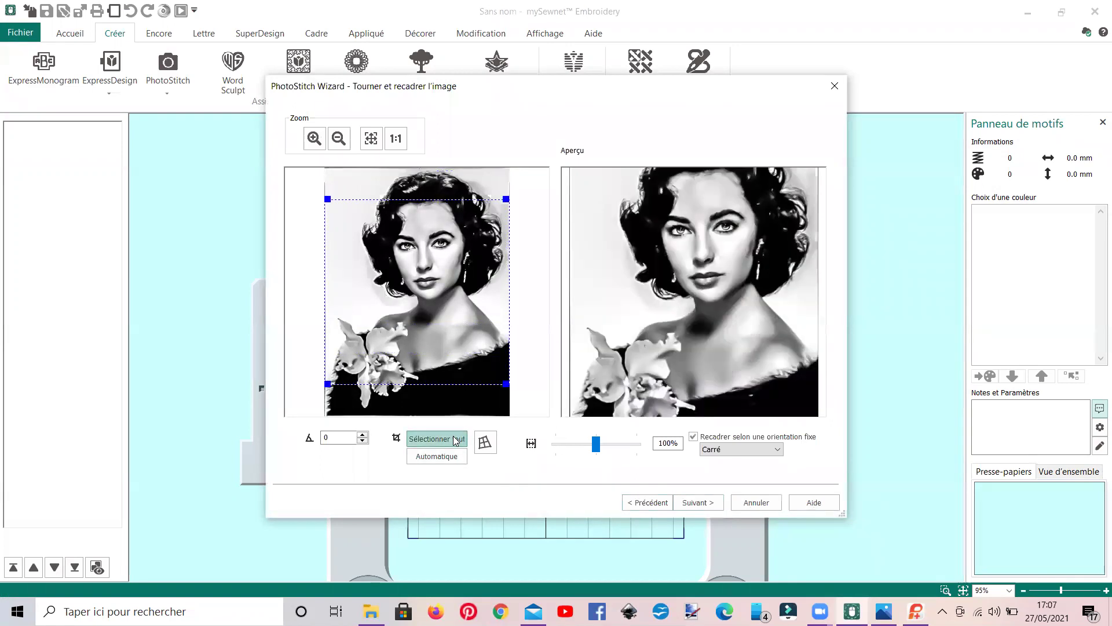
pyautogui.click(693, 436)
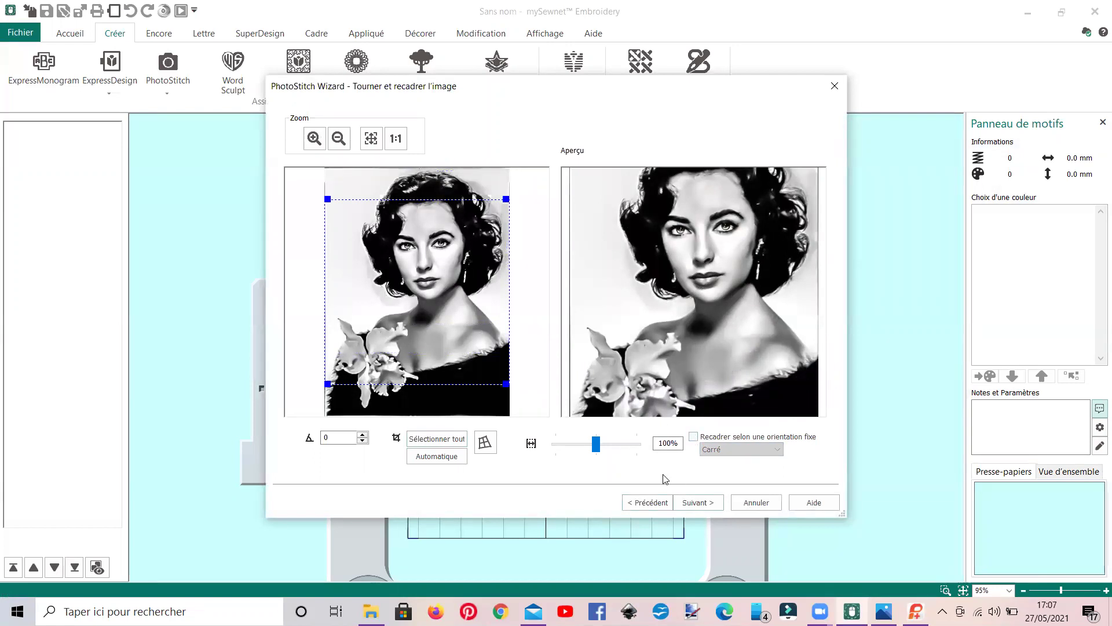
pyautogui.click(437, 440)
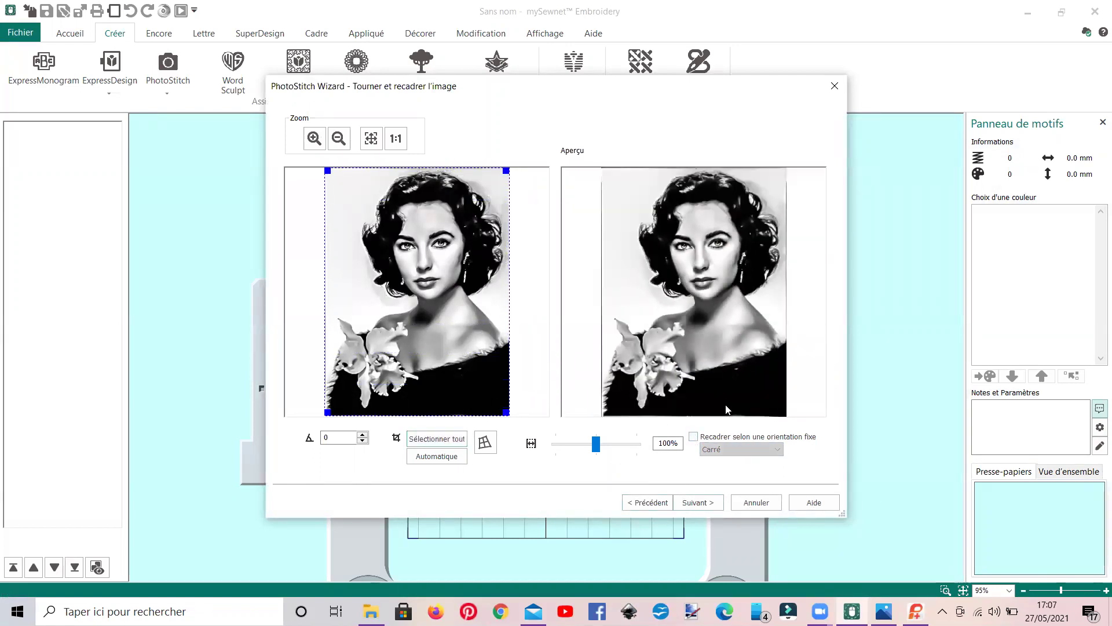
pyautogui.click(708, 501)
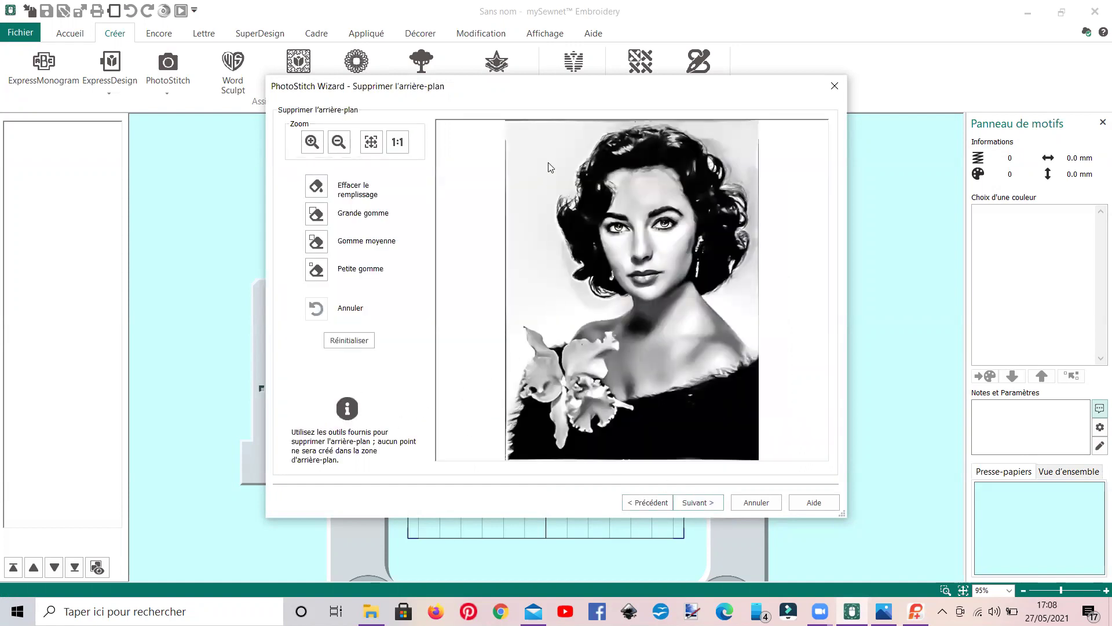
# Remove the grey background on both sides of the portrait with the fill eraser (Effacer le remplissage).
pyautogui.click(322, 191)
pyautogui.click(313, 185)
pyautogui.click(537, 156)
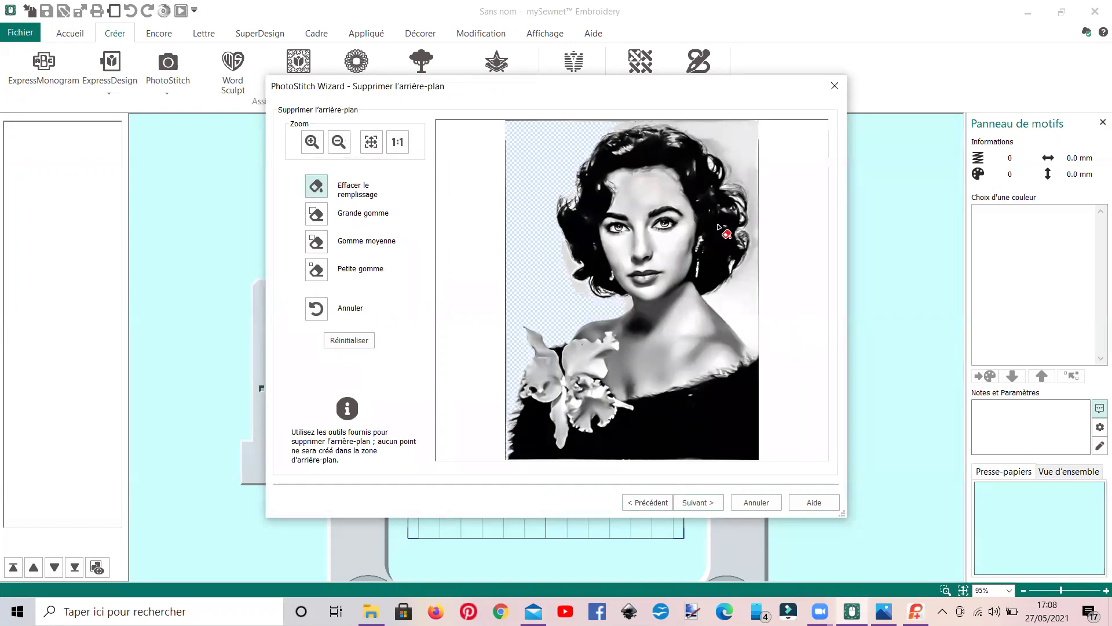
pyautogui.click(742, 167)
pyautogui.click(751, 184)
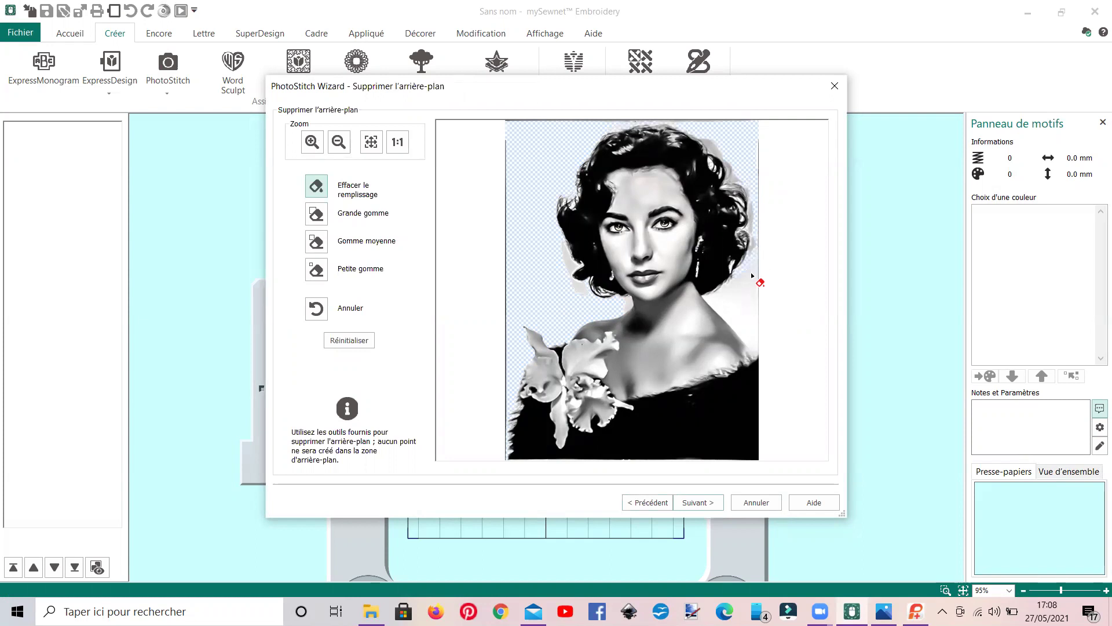
pyautogui.click(744, 320)
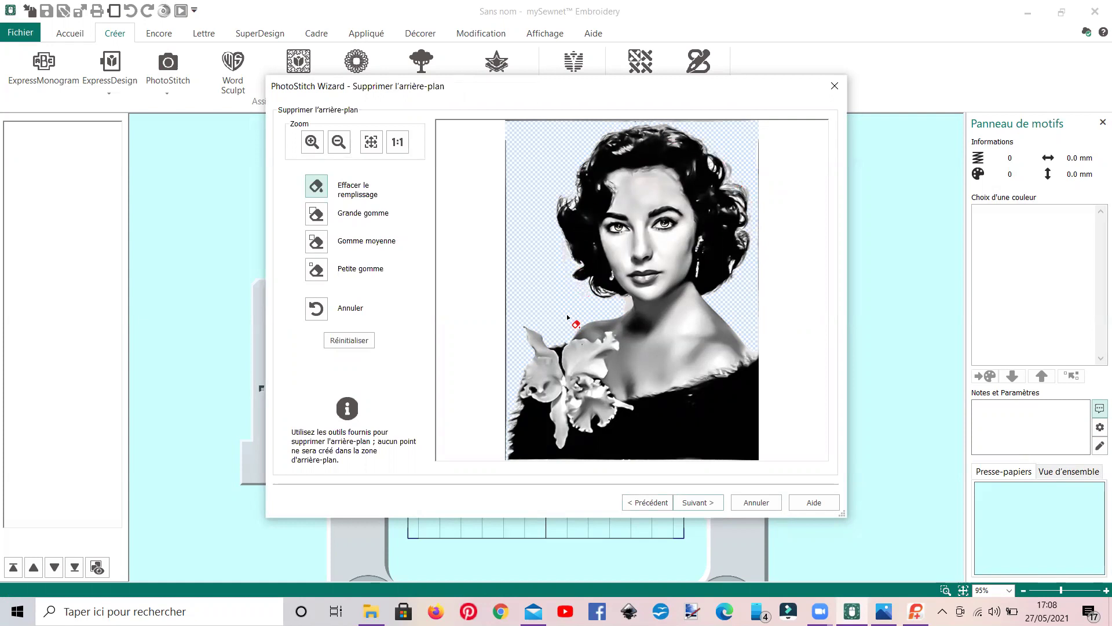
# Erase the leftover dark lines along both vertical edges of the picture with the large eraser (Grande gomme).
pyautogui.click(313, 219)
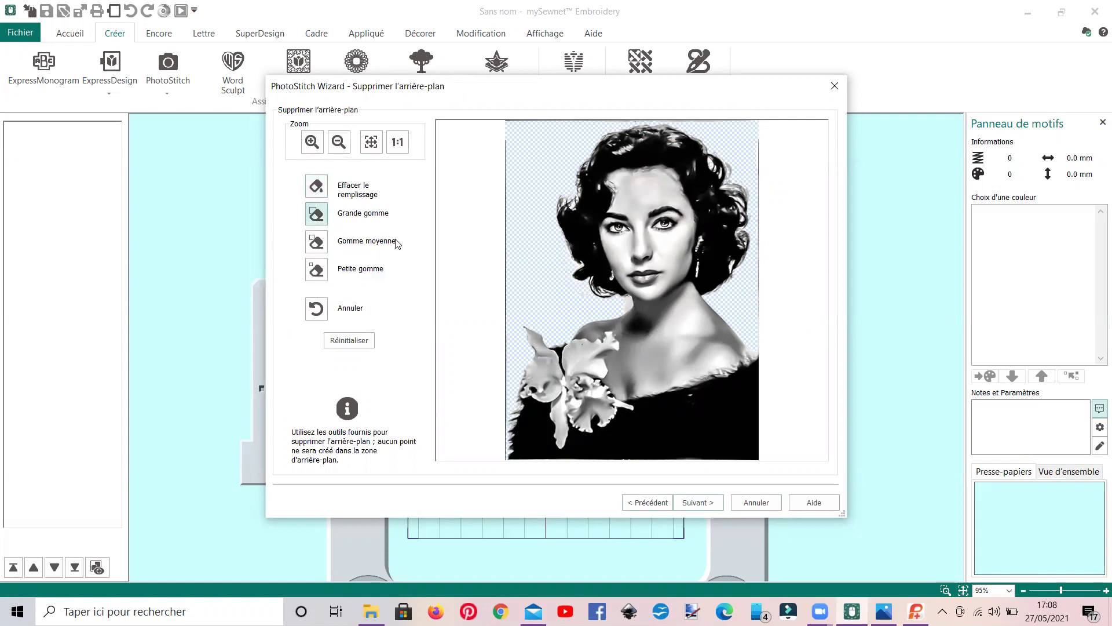
pyautogui.moveTo(508, 127); pyautogui.dragTo(501, 462)
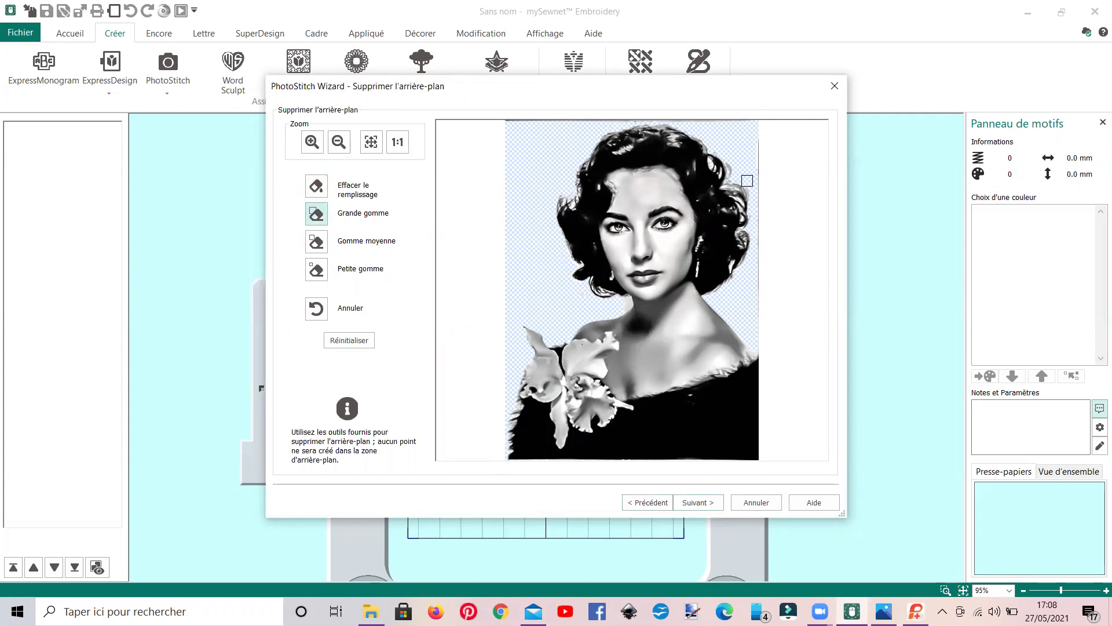
pyautogui.moveTo(752, 132); pyautogui.dragTo(759, 343)
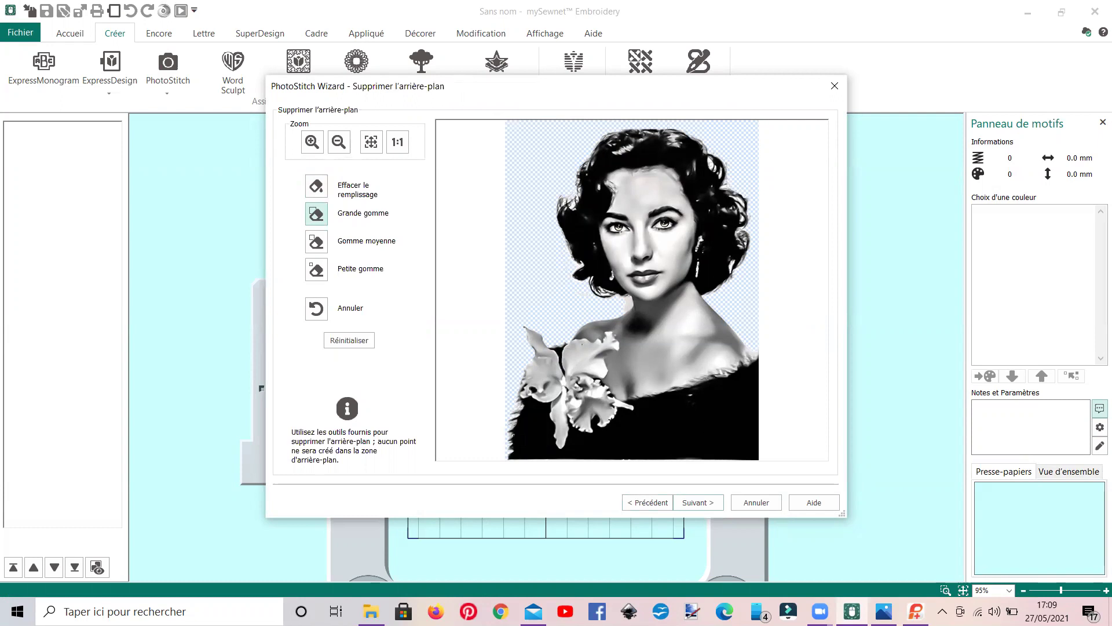
# Accept the cleaned picture, keep the default image options and keep the design size at 130 x 174 mm.
pyautogui.click(689, 502)
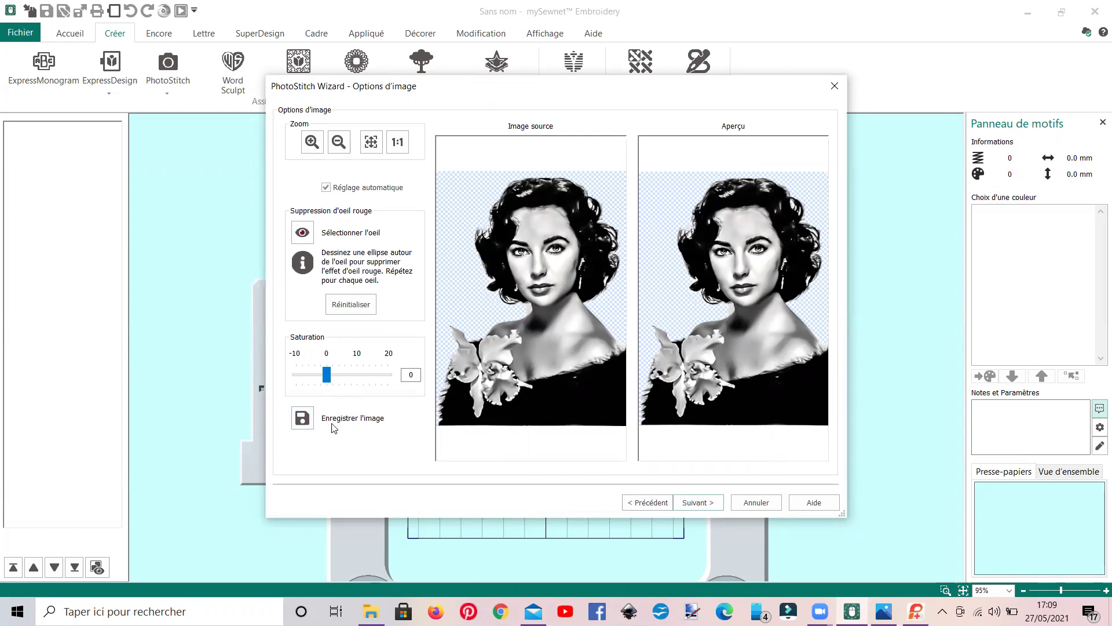
pyautogui.click(687, 503)
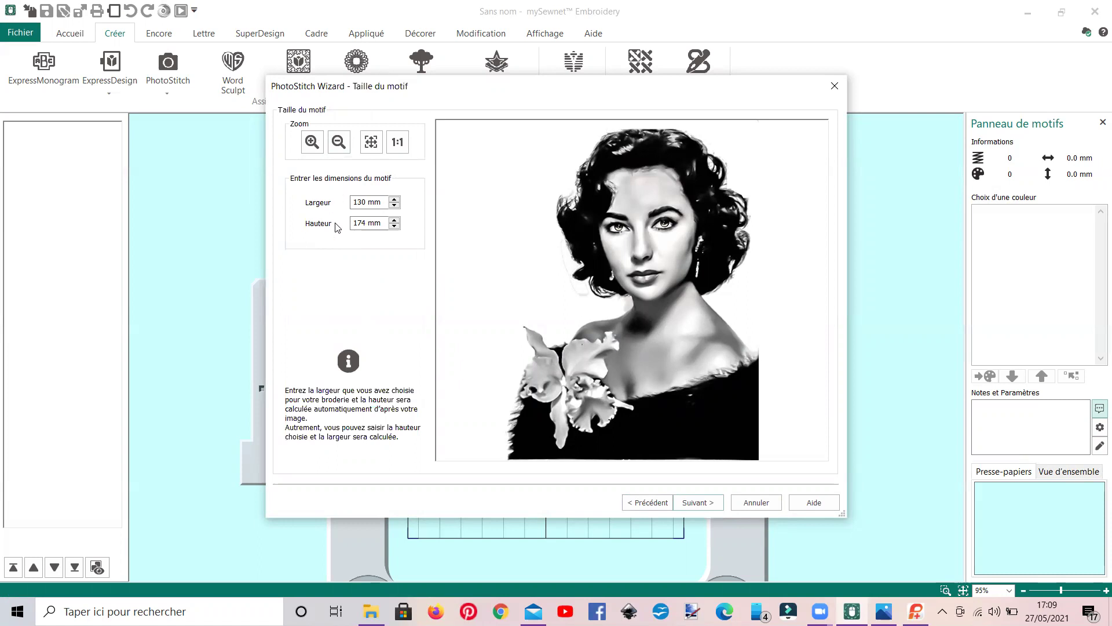
pyautogui.click(709, 503)
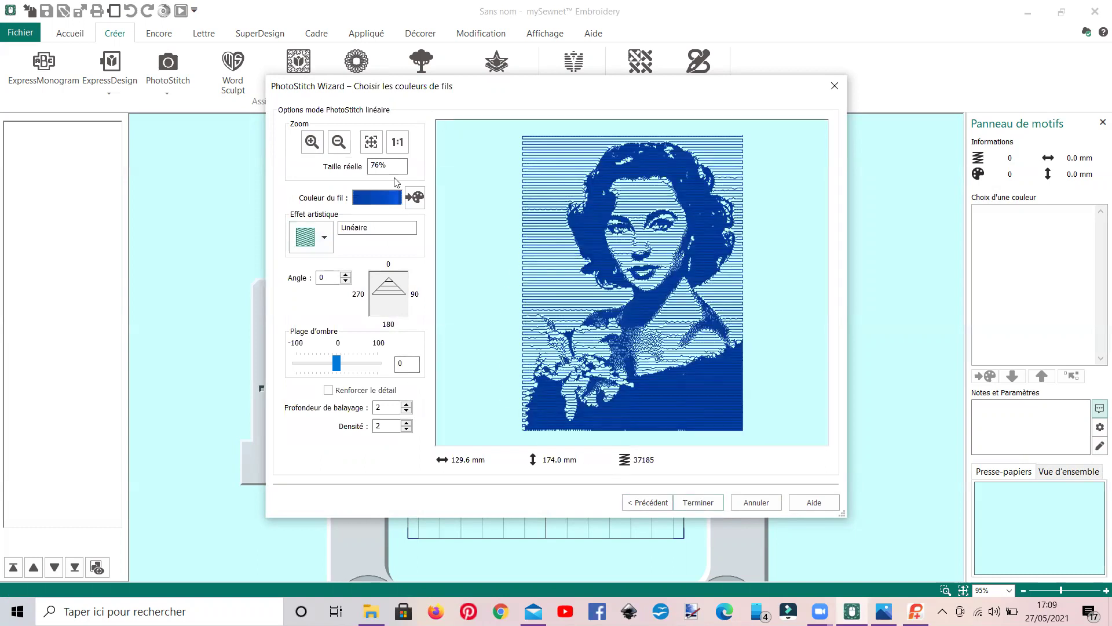
# Keep the artistic effect on Linéaire and set the stitch line angle to 90, after trying 40.
pyautogui.click(328, 240)
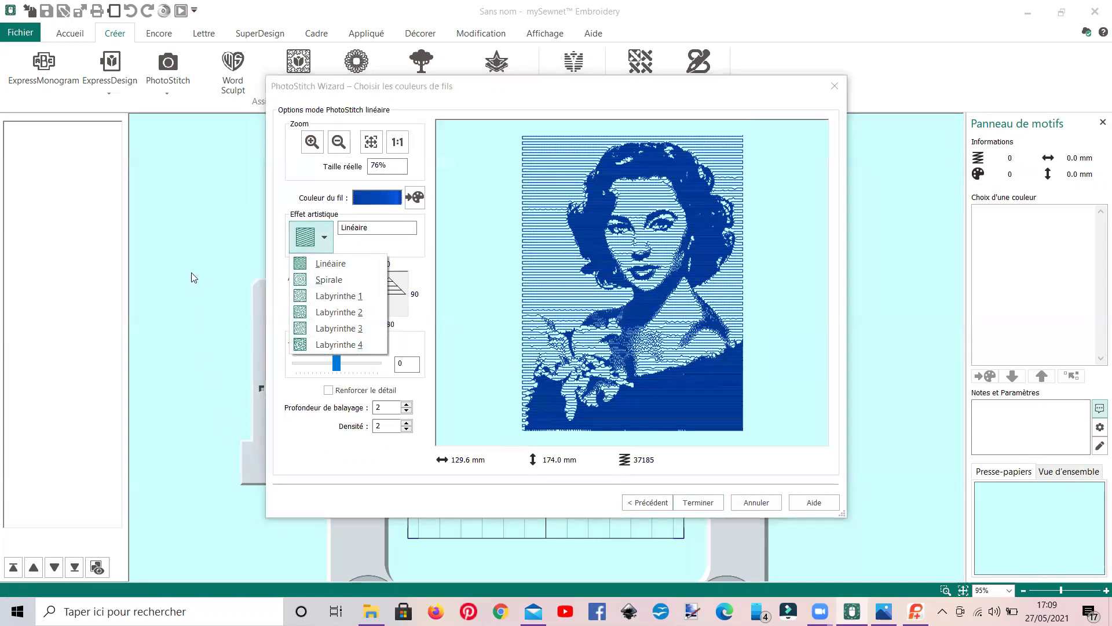
pyautogui.click(329, 264)
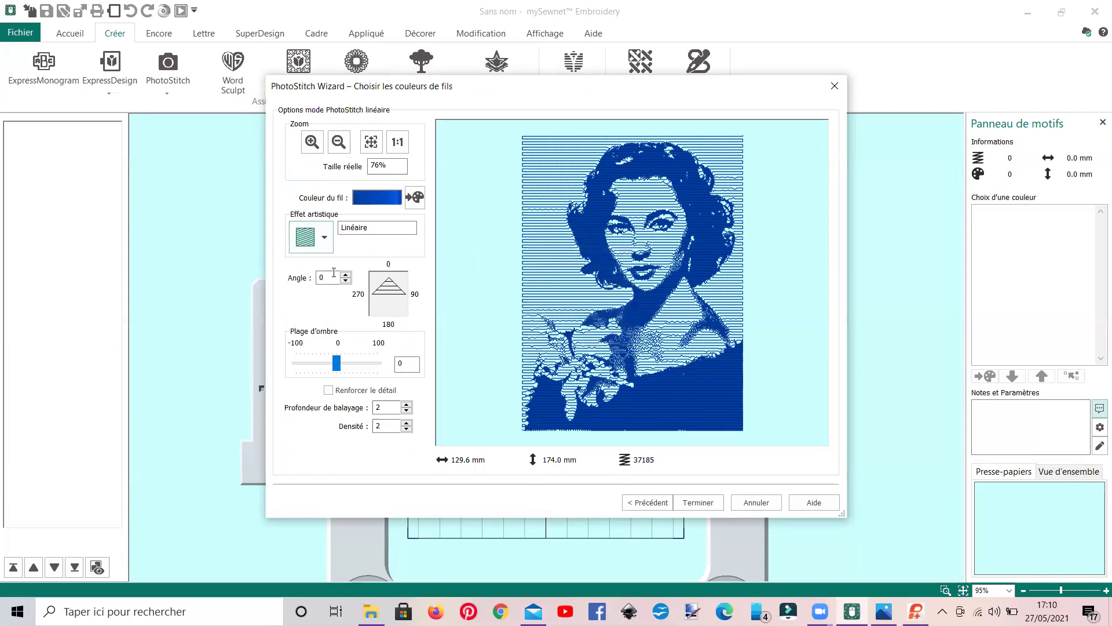
pyautogui.click(346, 276)
pyautogui.click(346, 275)
pyautogui.click(346, 276)
pyautogui.click(345, 275)
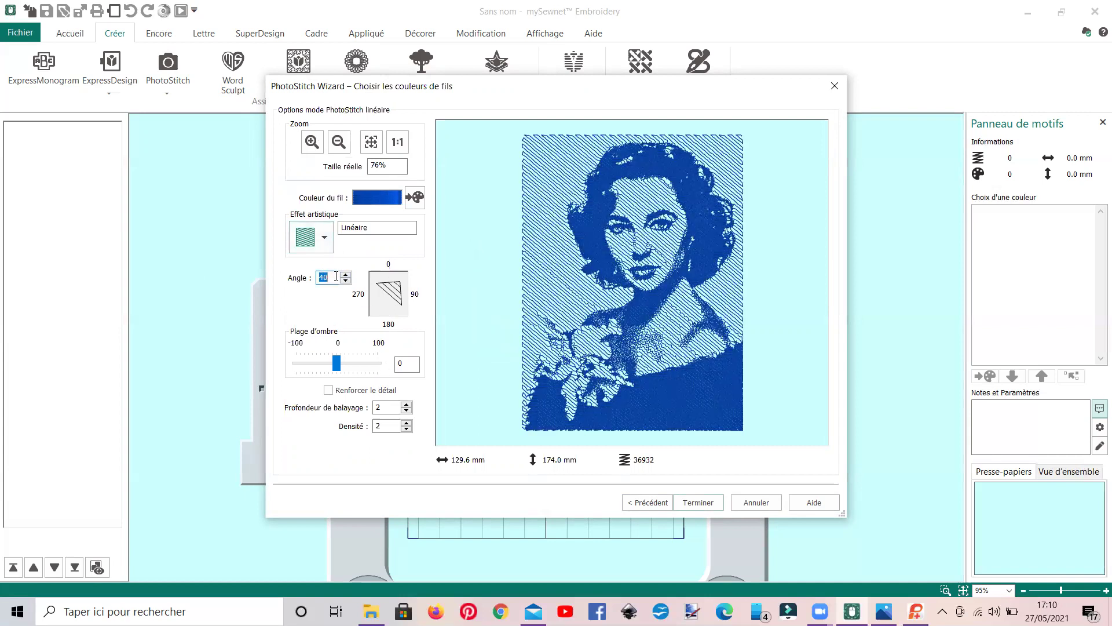
pyautogui.write('90')
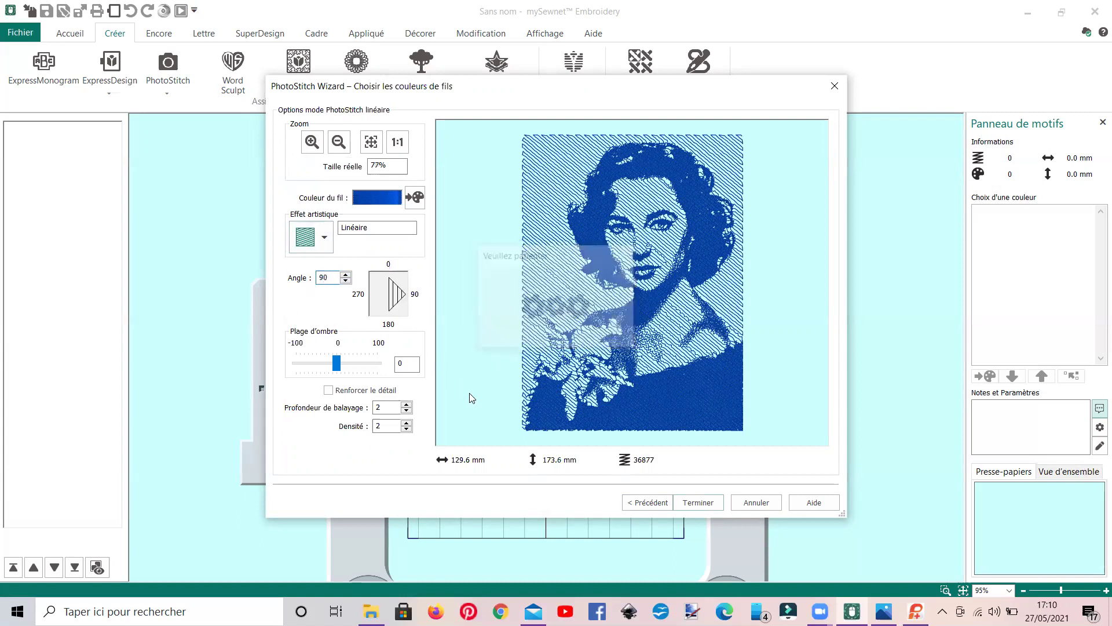
# Set the stitch line angle to 0, after trying 270.
pyautogui.moveTo(331, 274); pyautogui.dragTo(297, 278)
pyautogui.write('270')
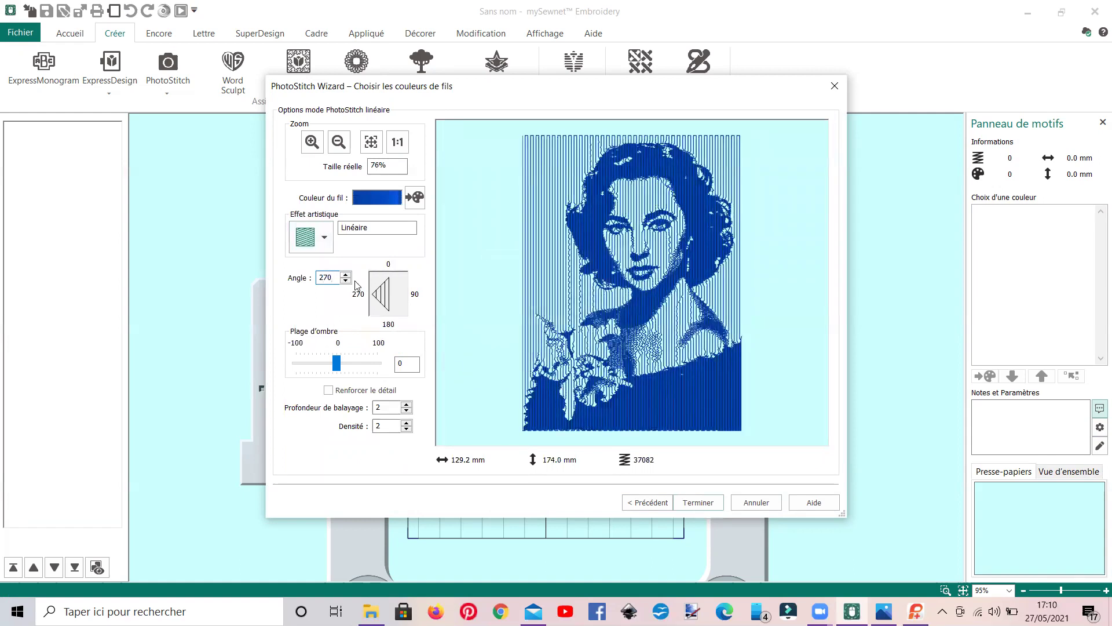
pyautogui.moveTo(333, 277); pyautogui.dragTo(315, 277)
pyautogui.write('0')
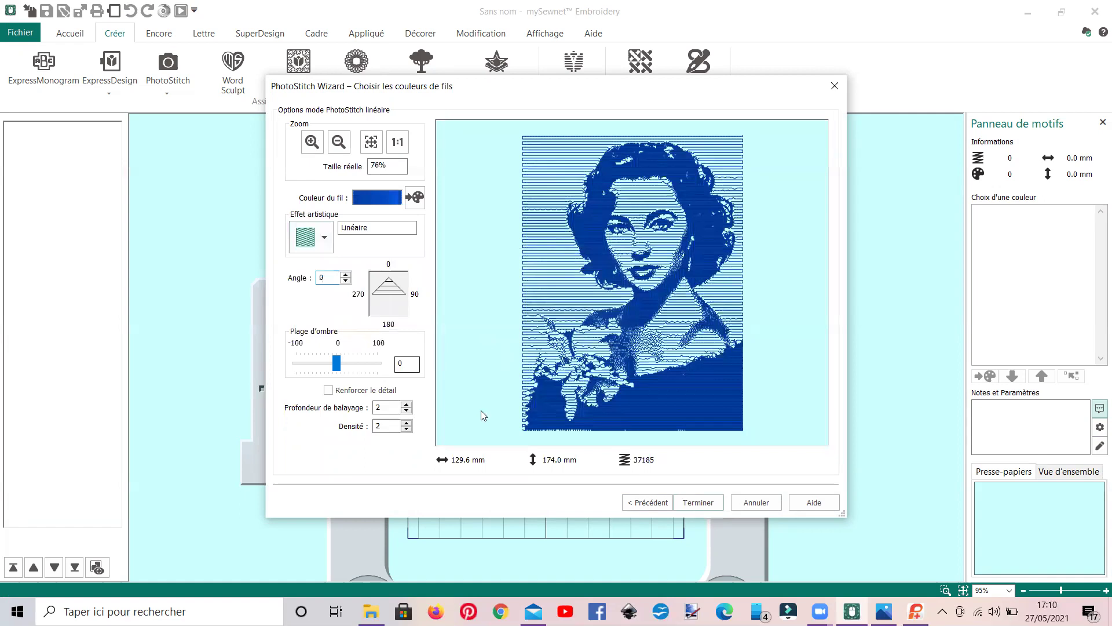
# Raise the shadow range (Plage d'ombre) to 77, after trying 54, and turn on Renforcer le détail.
pyautogui.moveTo(337, 365); pyautogui.dragTo(362, 369)
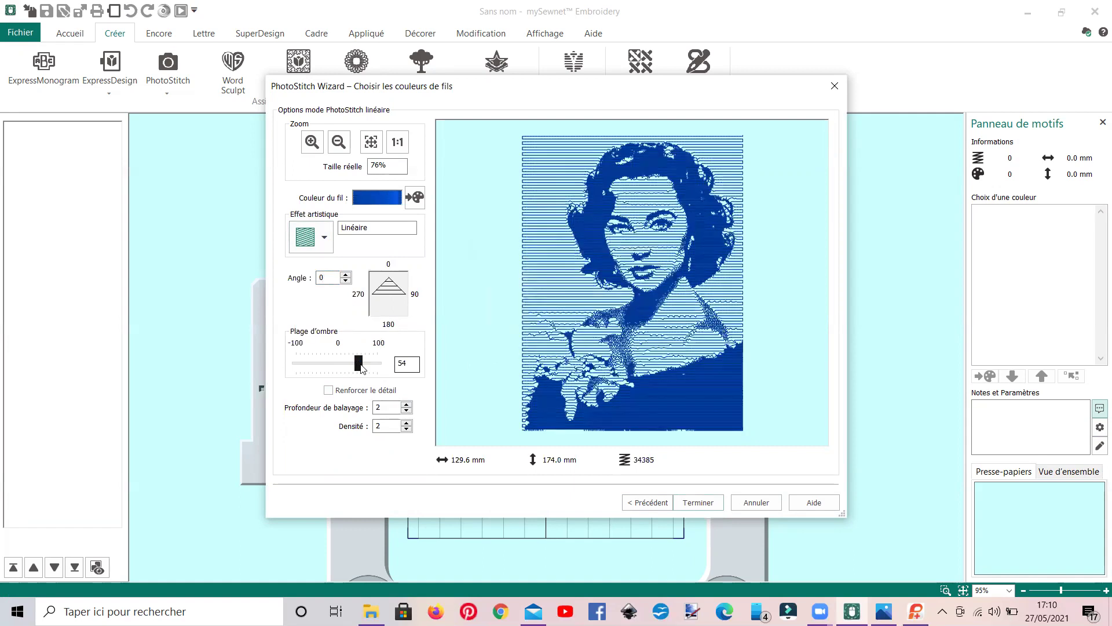
pyautogui.moveTo(360, 366); pyautogui.dragTo(369, 364)
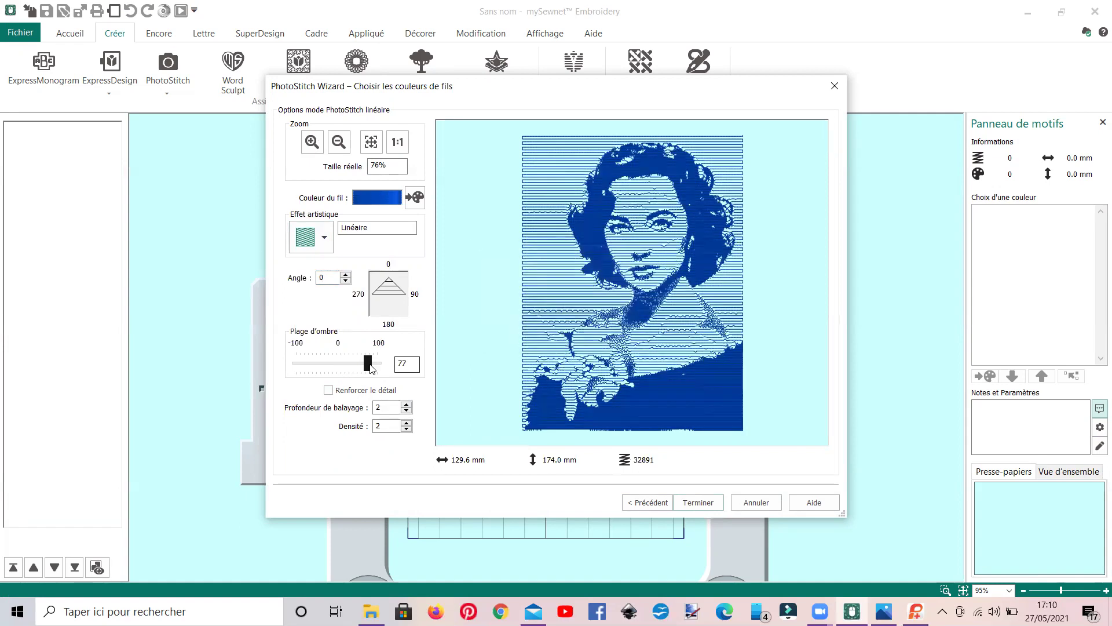
pyautogui.click(371, 369)
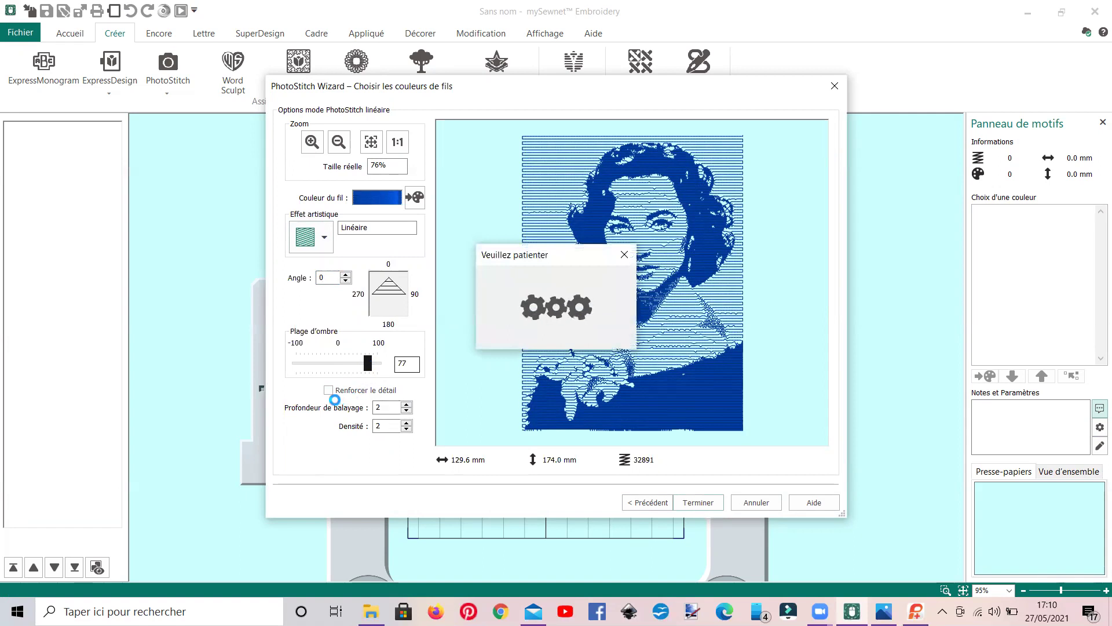
pyautogui.click(328, 390)
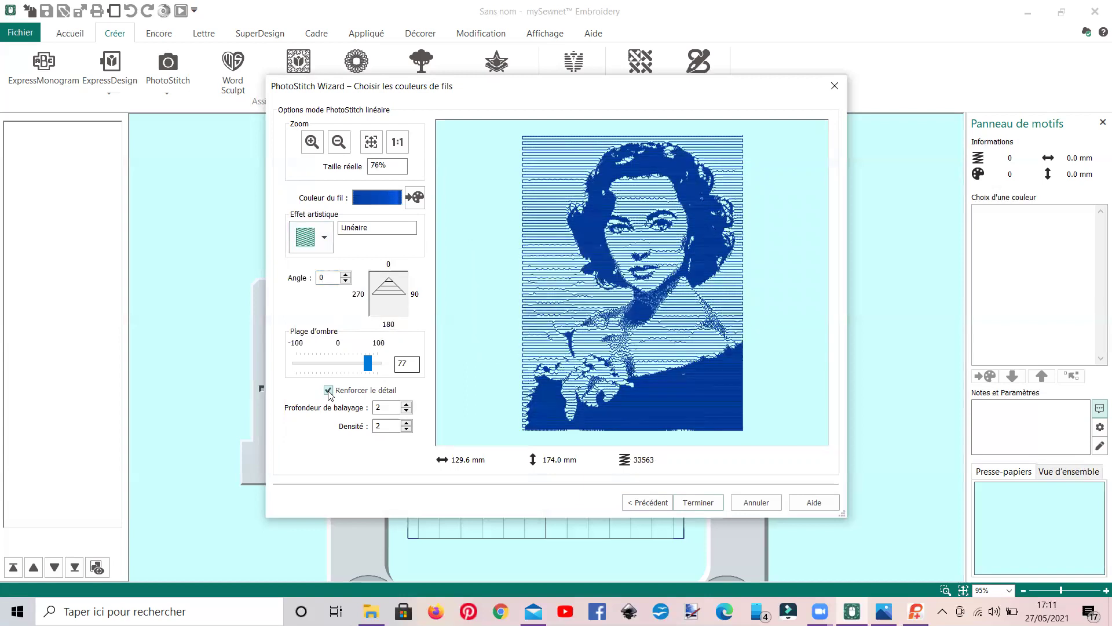
# Try a scan depth (Profondeur de balayage) of 7 and 11.
pyautogui.click(407, 405)
pyautogui.click(407, 405)
pyautogui.click(407, 405)
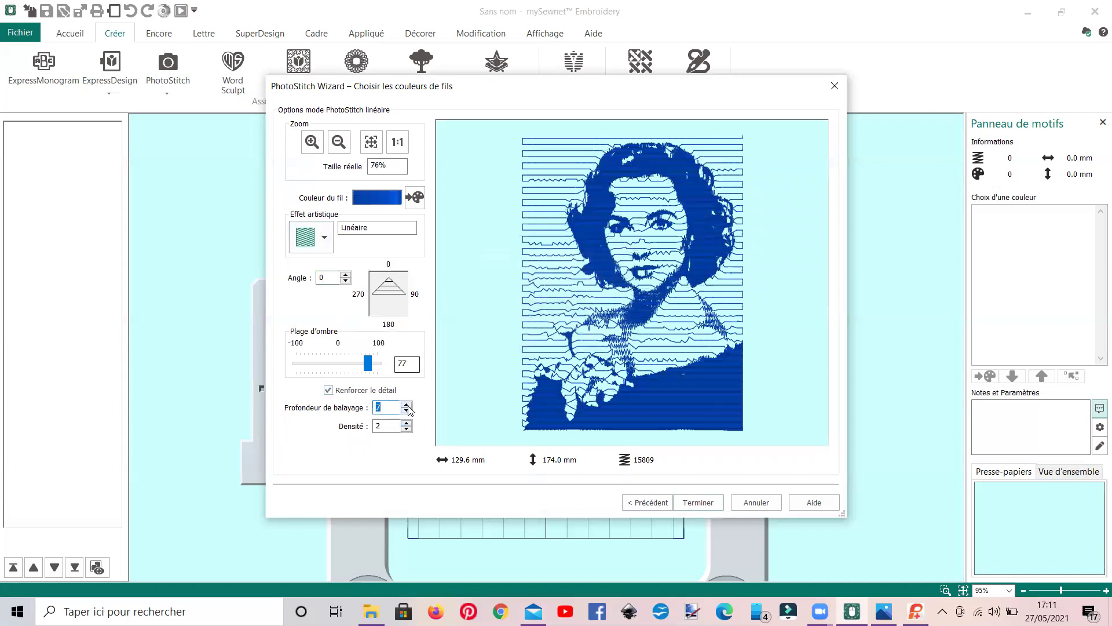
pyautogui.click(409, 408)
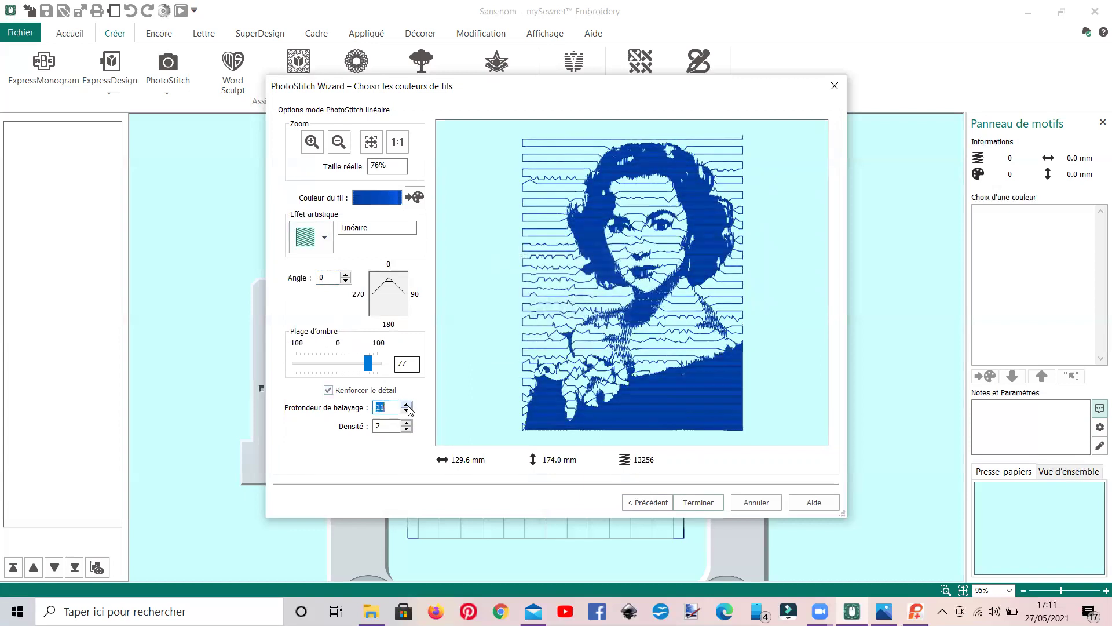
pyautogui.click(409, 409)
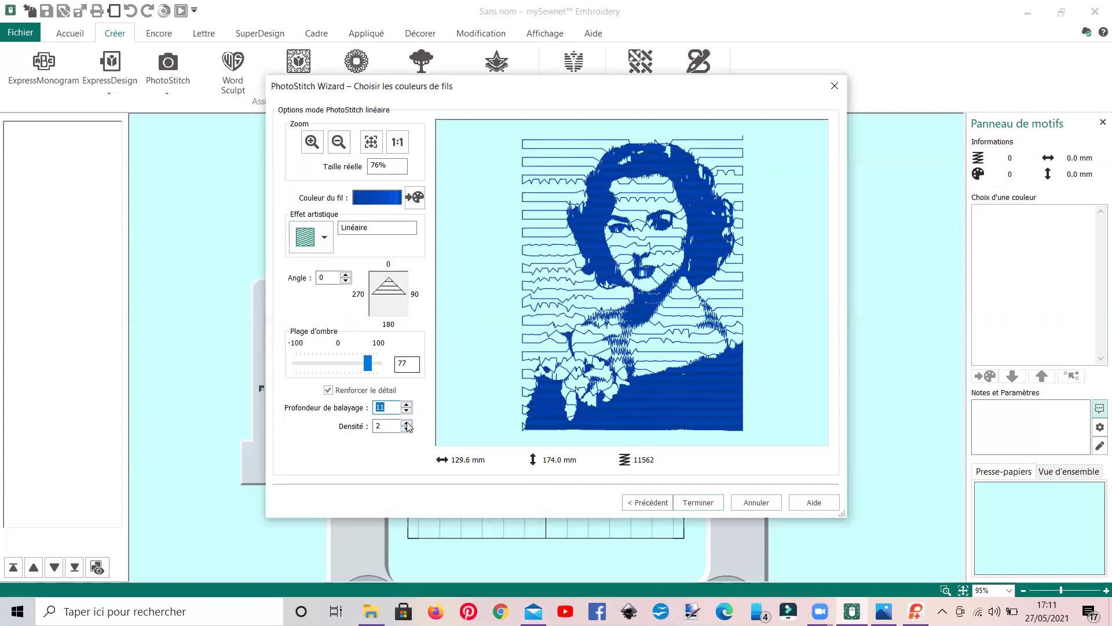
# Set both the density (Densité) and the scan depth (Profondeur de balayage) to 1.
pyautogui.click(407, 423)
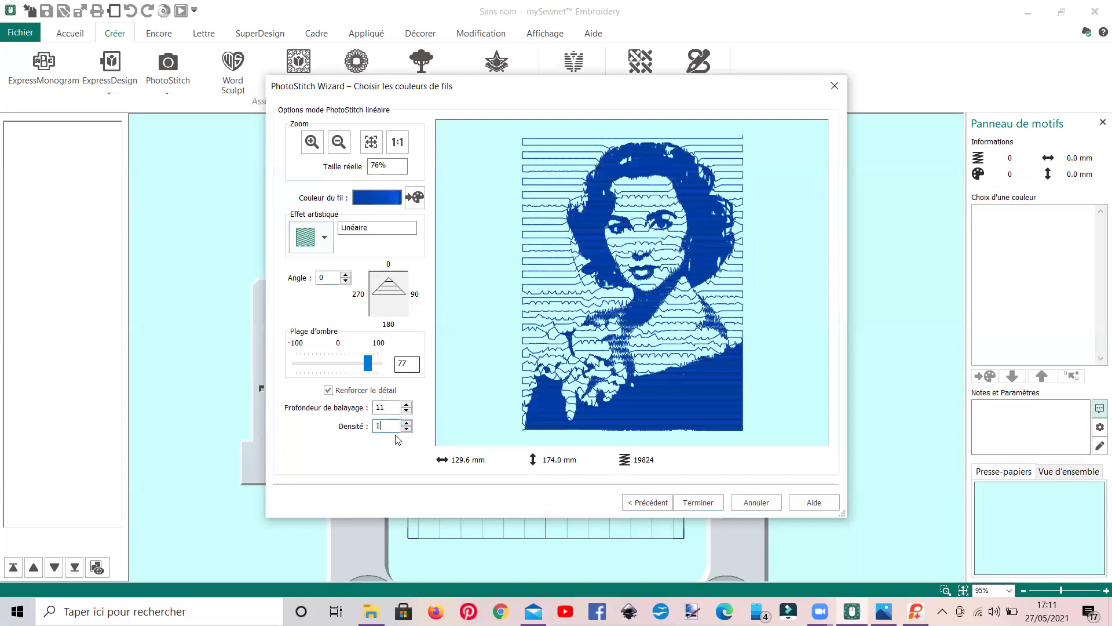
pyautogui.doubleClick(383, 407)
pyautogui.write('1')
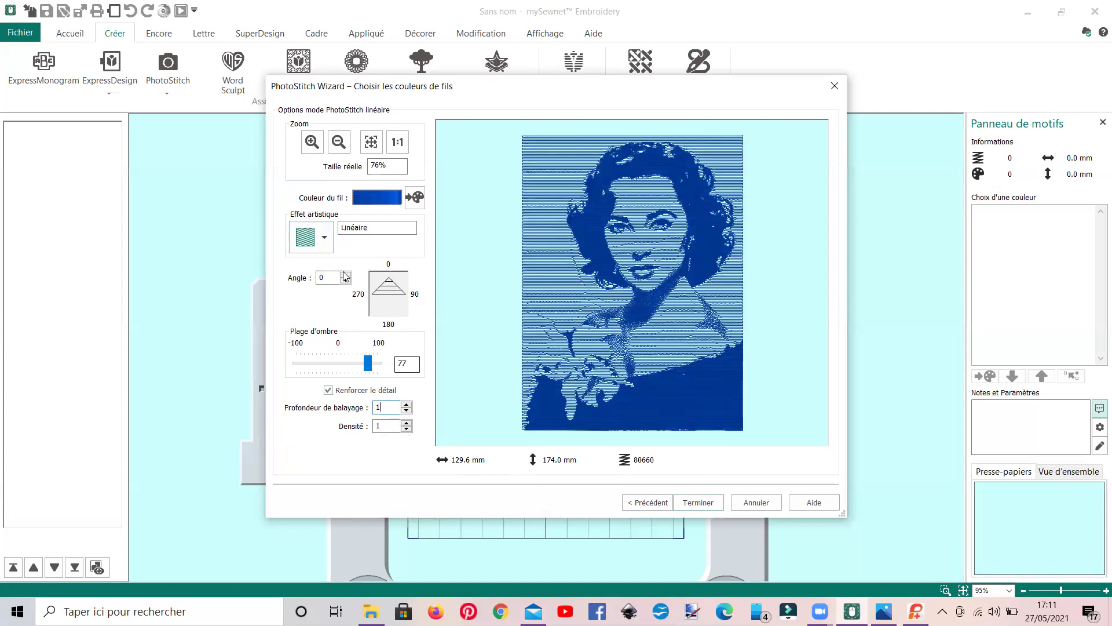
# Change the artistic effect to Labyrinthe 4 and turn off Renforcer le détail.
pyautogui.click(325, 234)
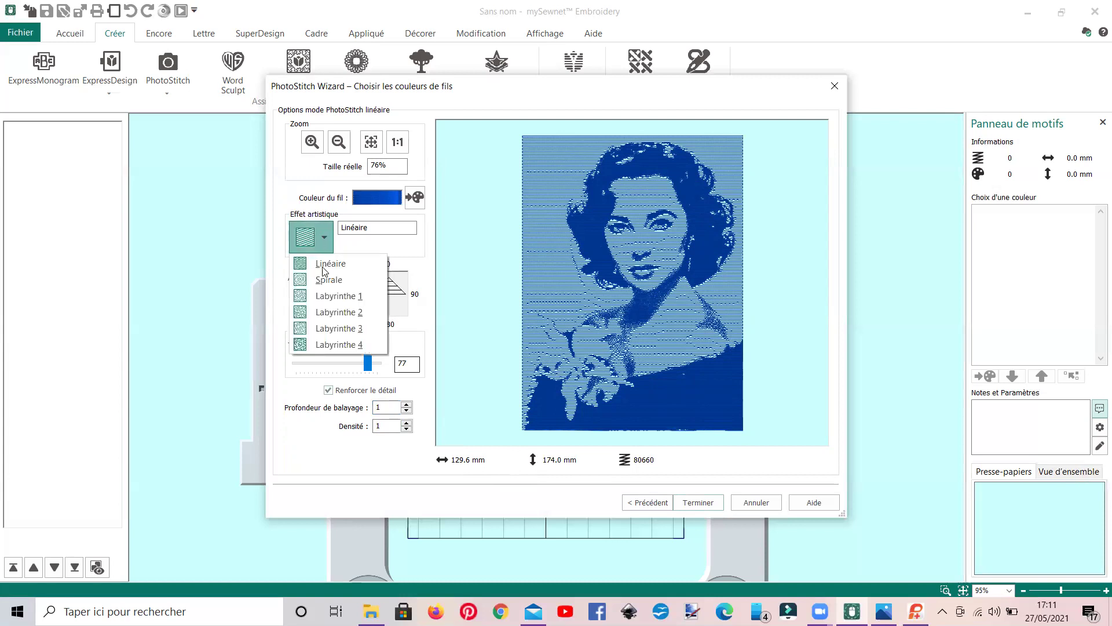
pyautogui.click(332, 347)
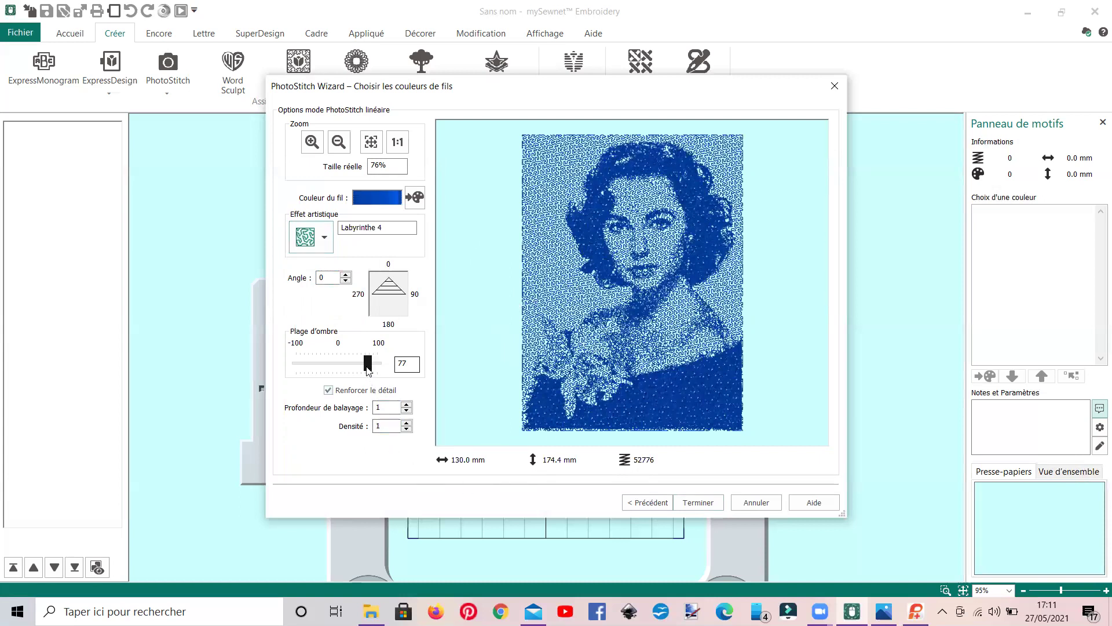
pyautogui.click(328, 389)
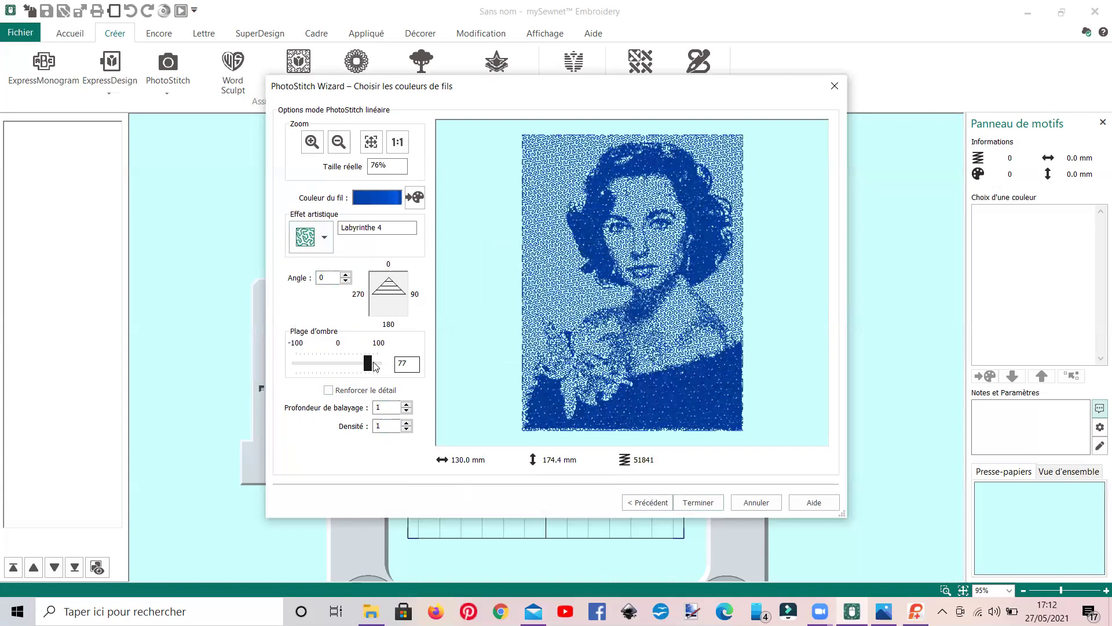
# Set the shadow range (Plage d'ombre) to 61, after trying -24, 17 and 41.
pyautogui.moveTo(371, 364); pyautogui.dragTo(328, 366)
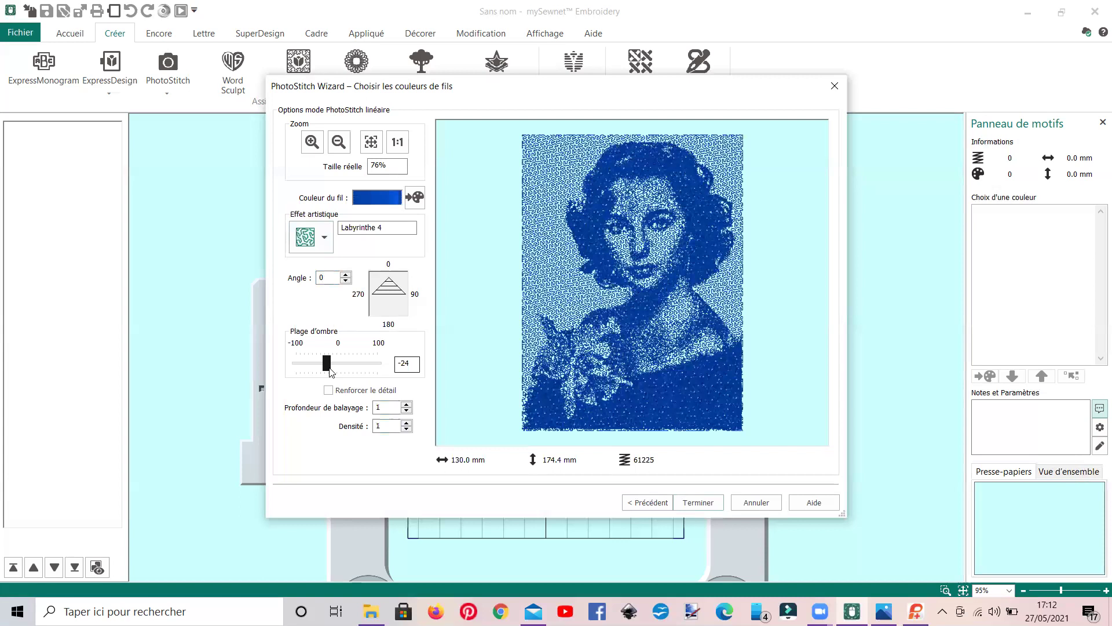
pyautogui.moveTo(328, 367); pyautogui.dragTo(345, 367)
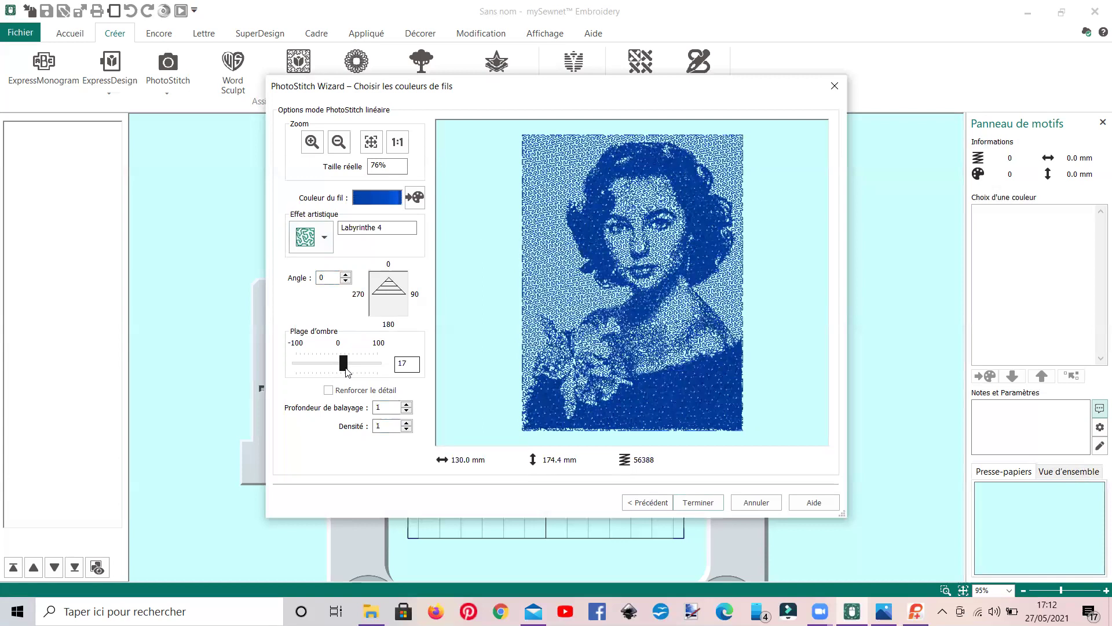
pyautogui.moveTo(345, 371); pyautogui.dragTo(356, 367)
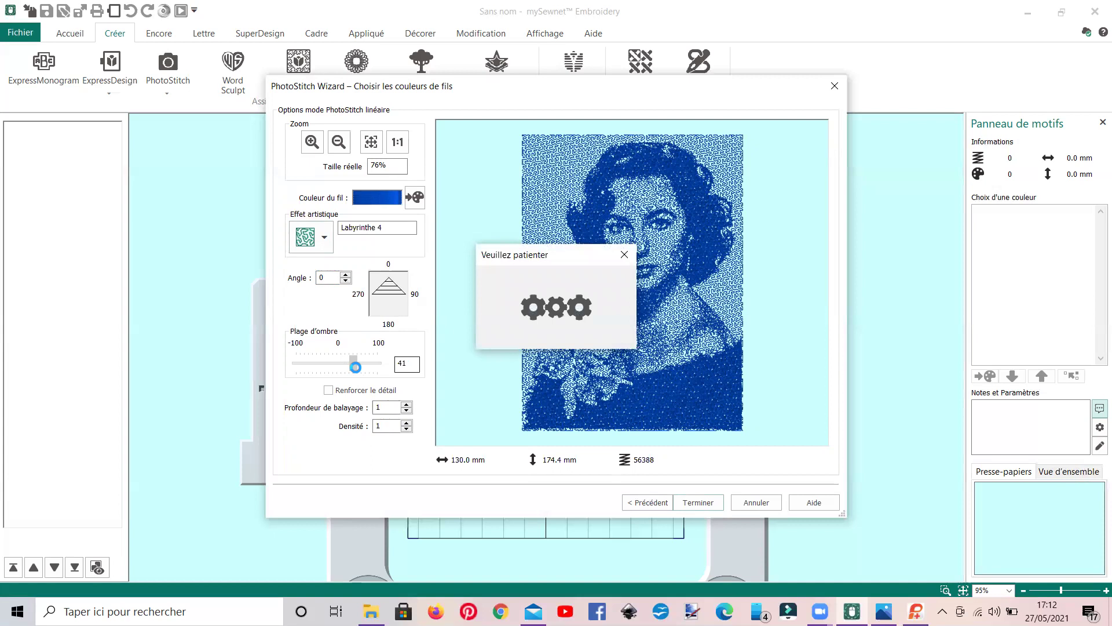
pyautogui.click(361, 371)
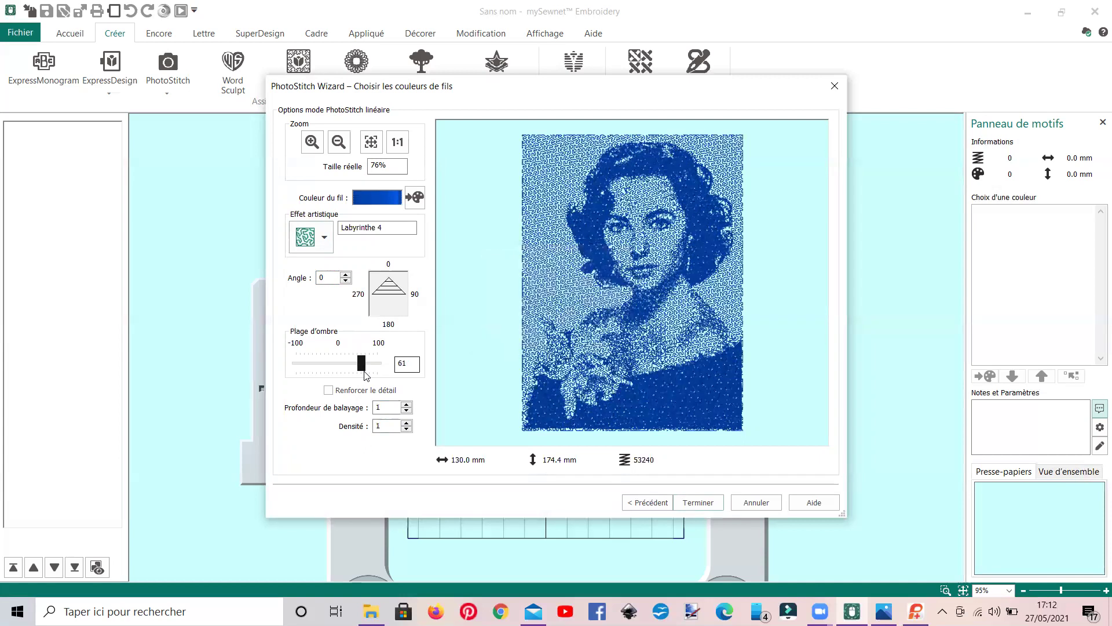
# Turn Renforcer le détail back on and finish the PhotoStitch wizard to place the design in the hoop.
pyautogui.click(329, 391)
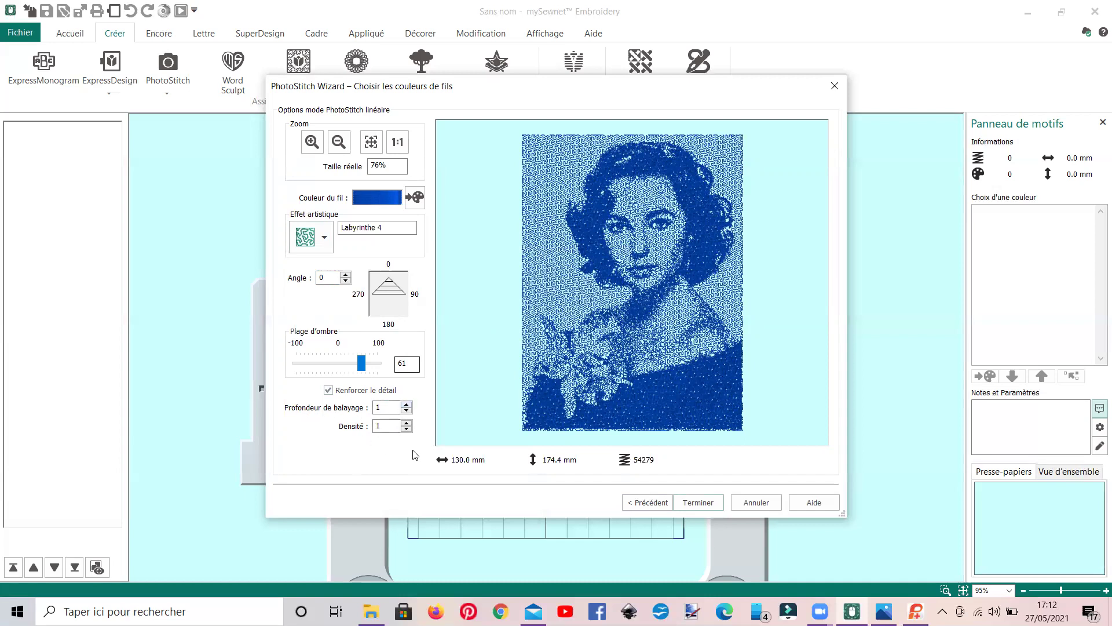
pyautogui.click(690, 500)
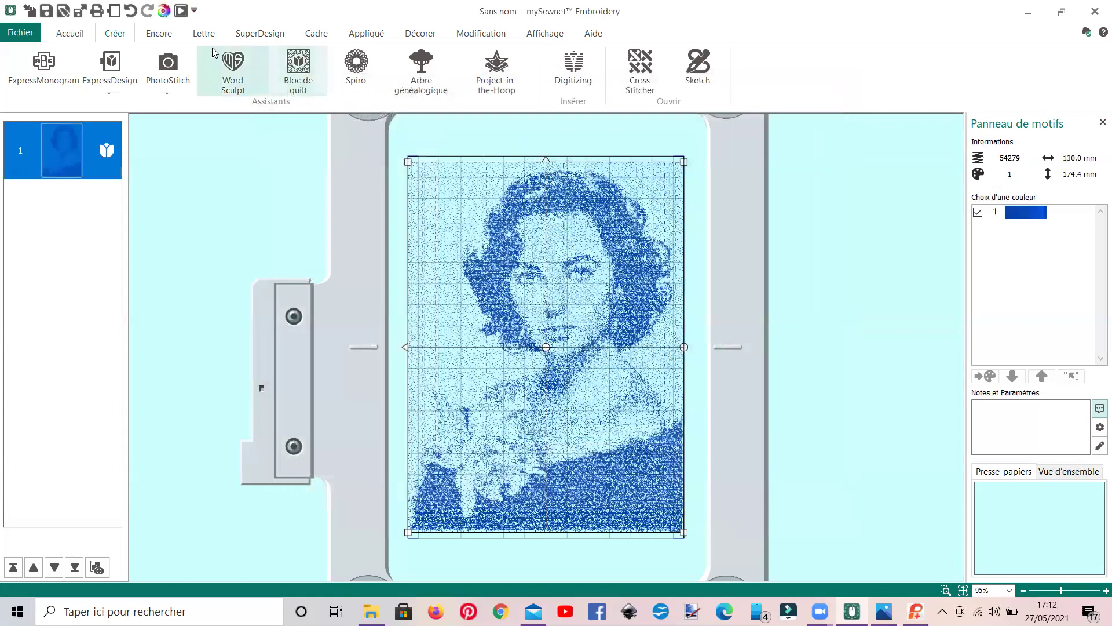
# Preview the finished portrait embroidery in the design player (Lecteur de motif) and close the preview.
pyautogui.click(181, 11)
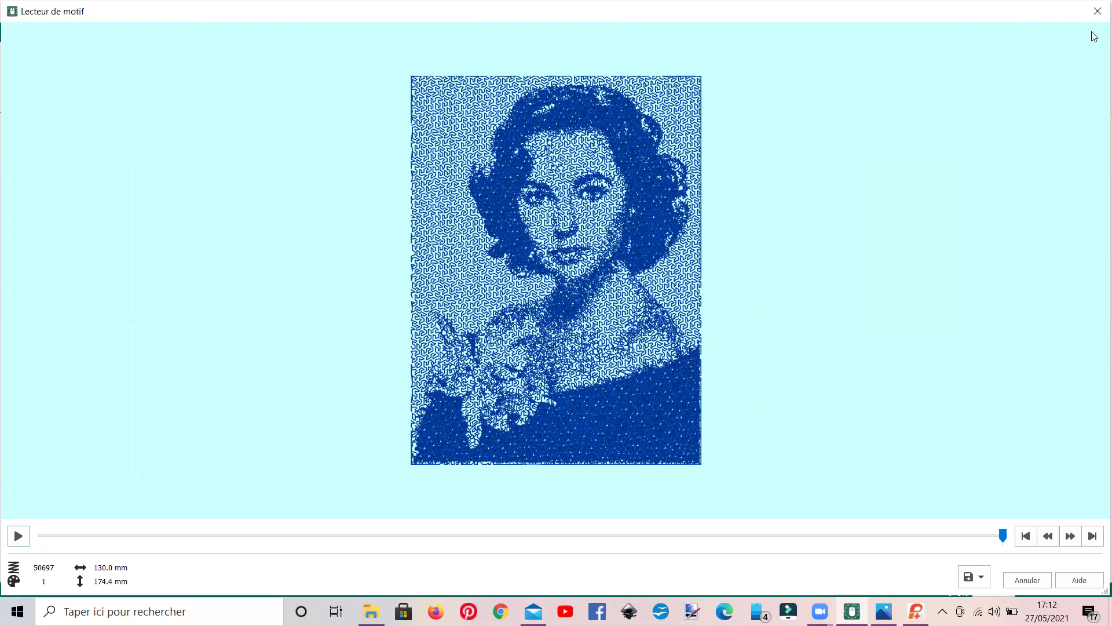
pyautogui.moveTo(852, 611)
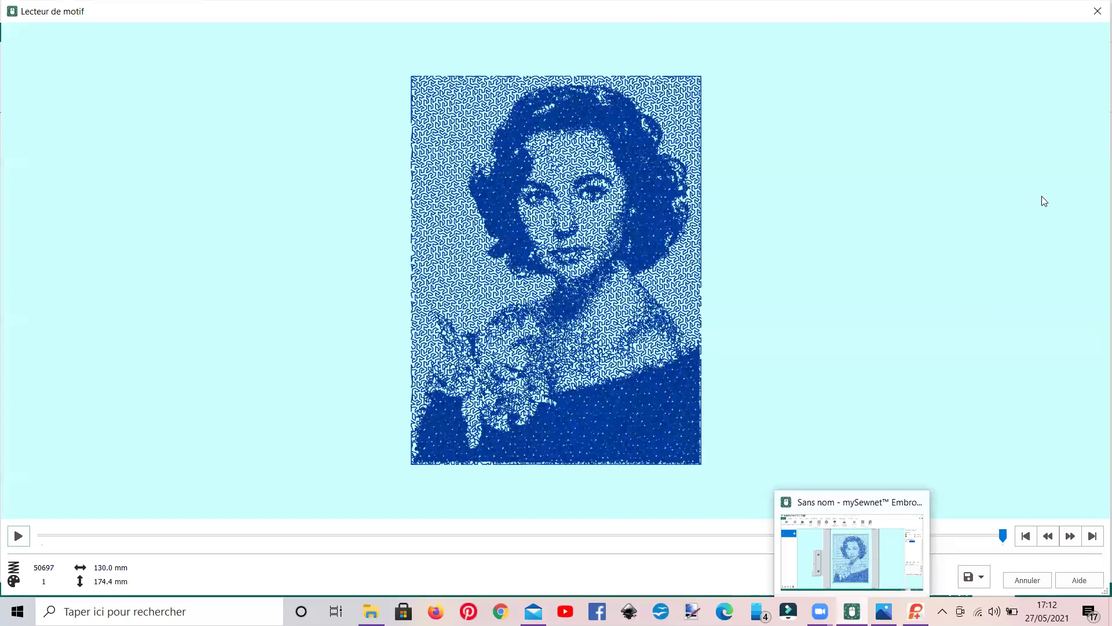
pyautogui.click(1098, 11)
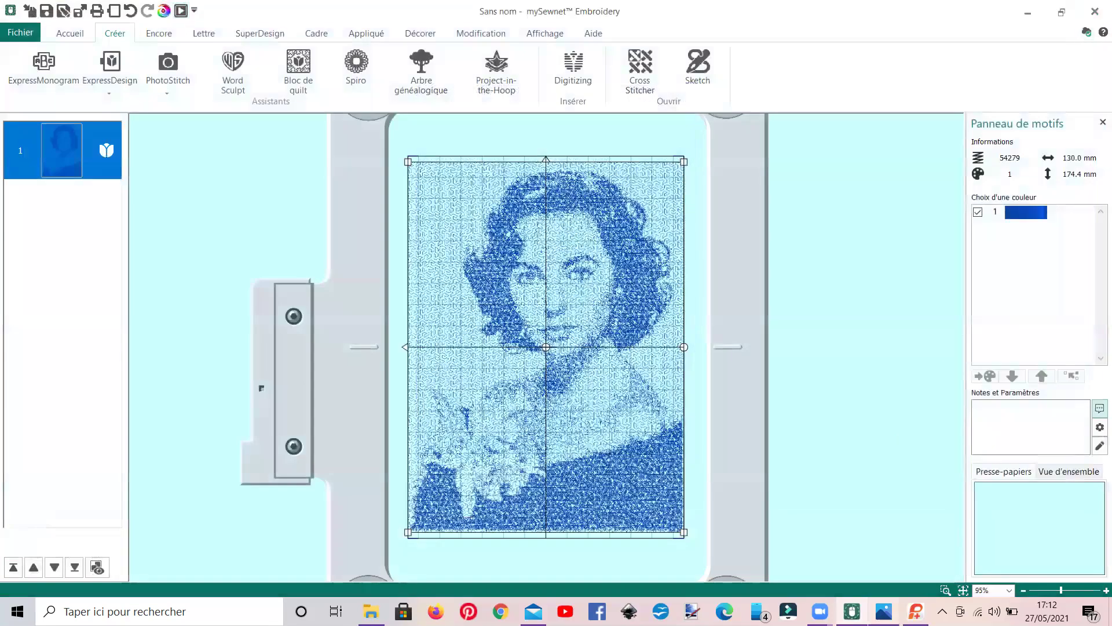
# Switch to Photos to view the picture of sample Photostich designs and return to mySewnet Embroidery.
pyautogui.click(884, 611)
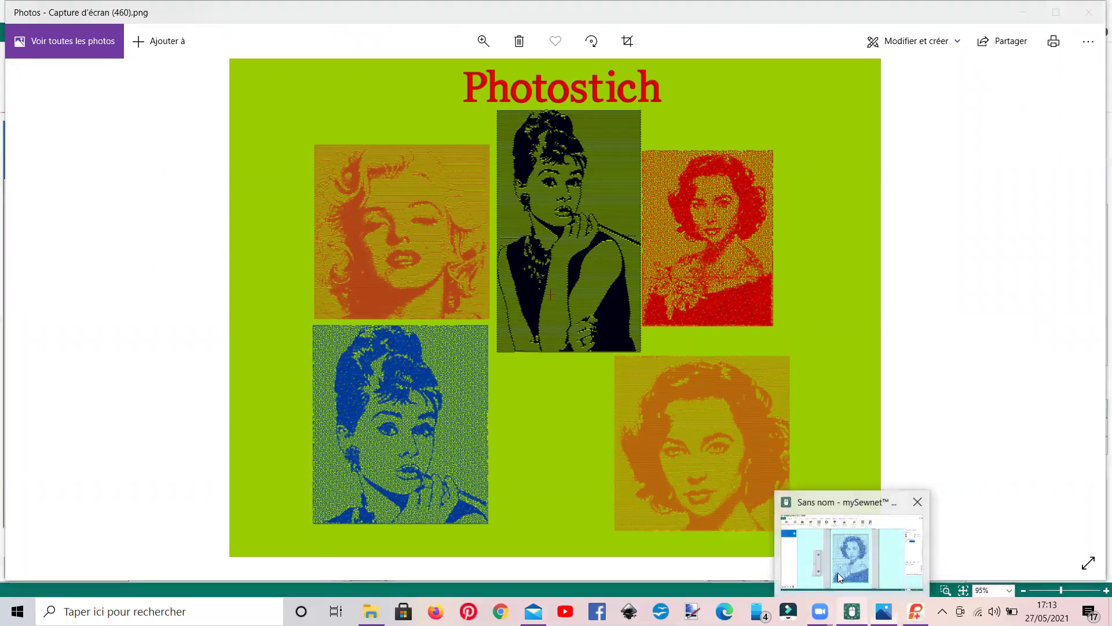
pyautogui.click(851, 611)
# Browse the saved designs in the Photostich folder inside 1 vidéo, and switch to Photos to view the samples picture again.
pyautogui.click(21, 33)
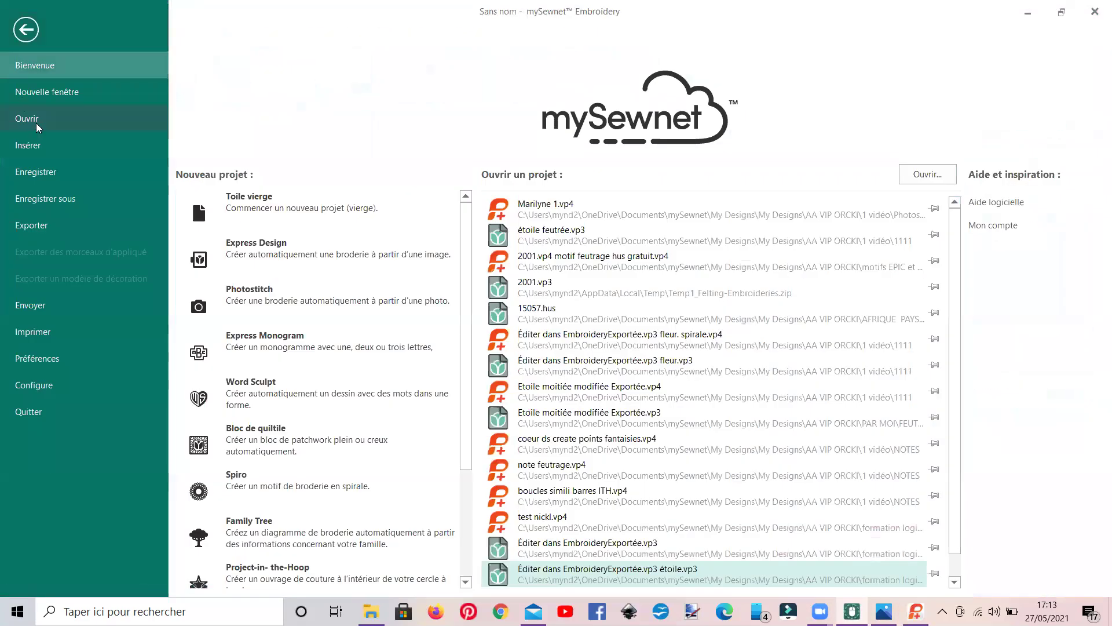
pyautogui.click(48, 132)
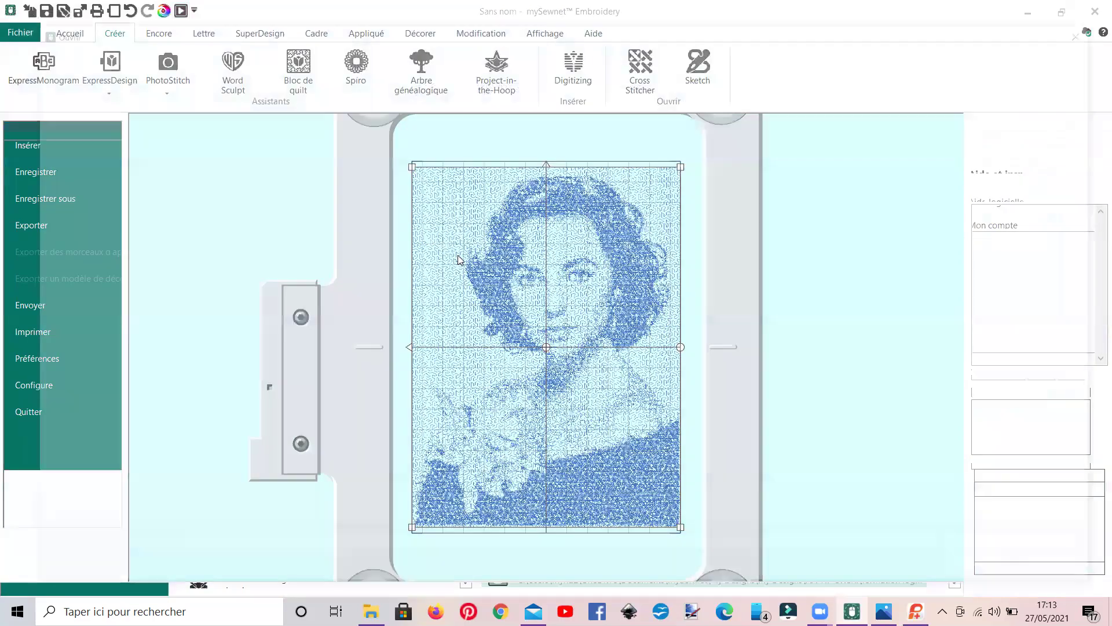
pyautogui.click(431, 58)
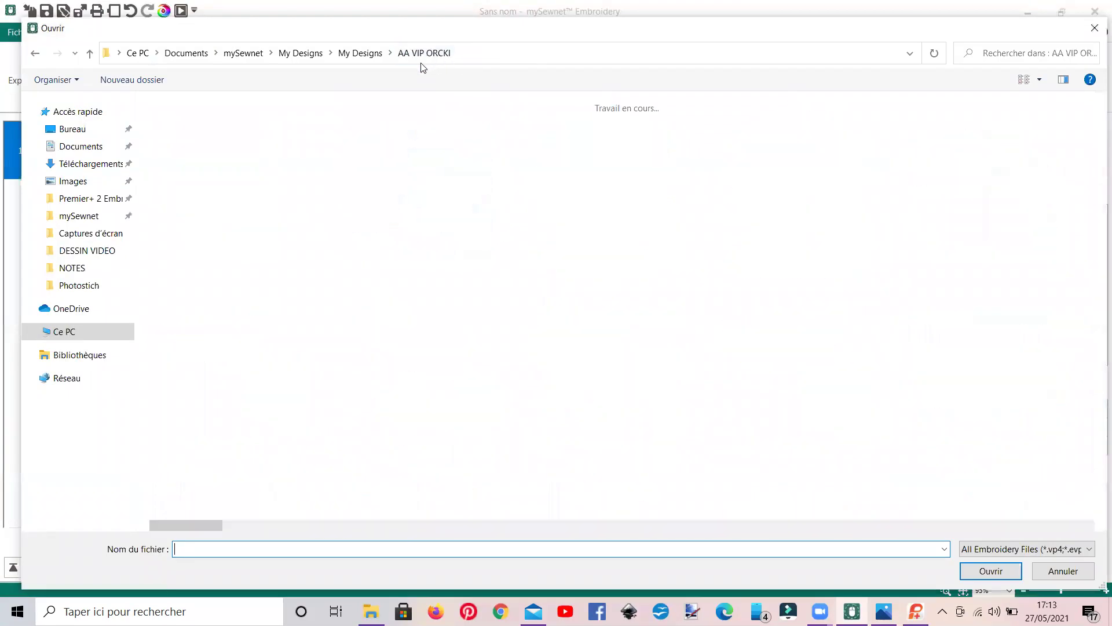
pyautogui.doubleClick(212, 102)
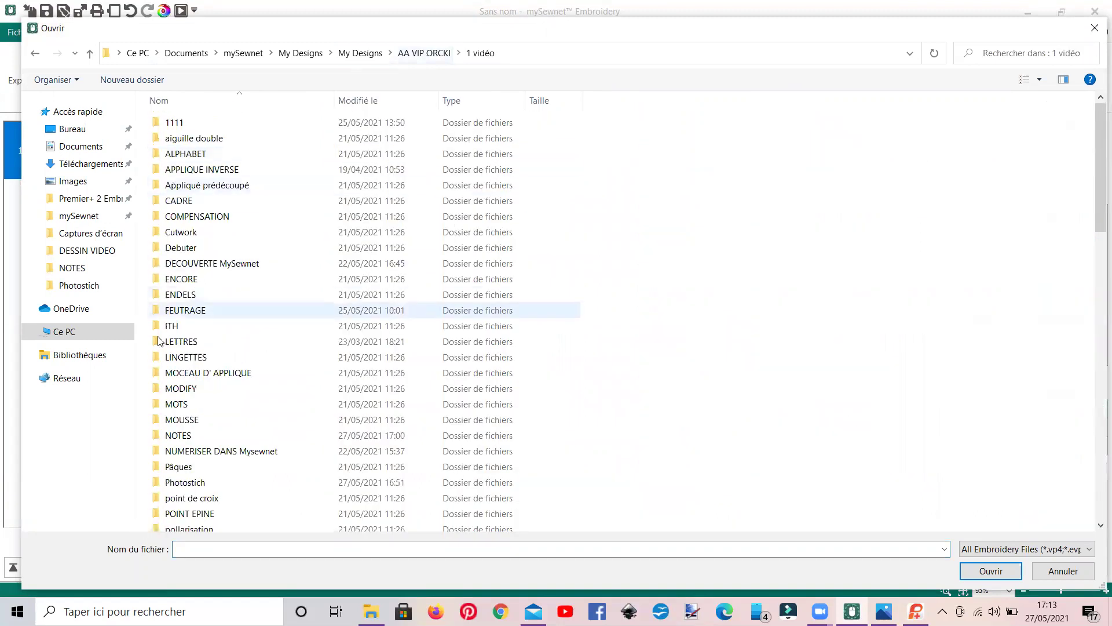
pyautogui.doubleClick(174, 484)
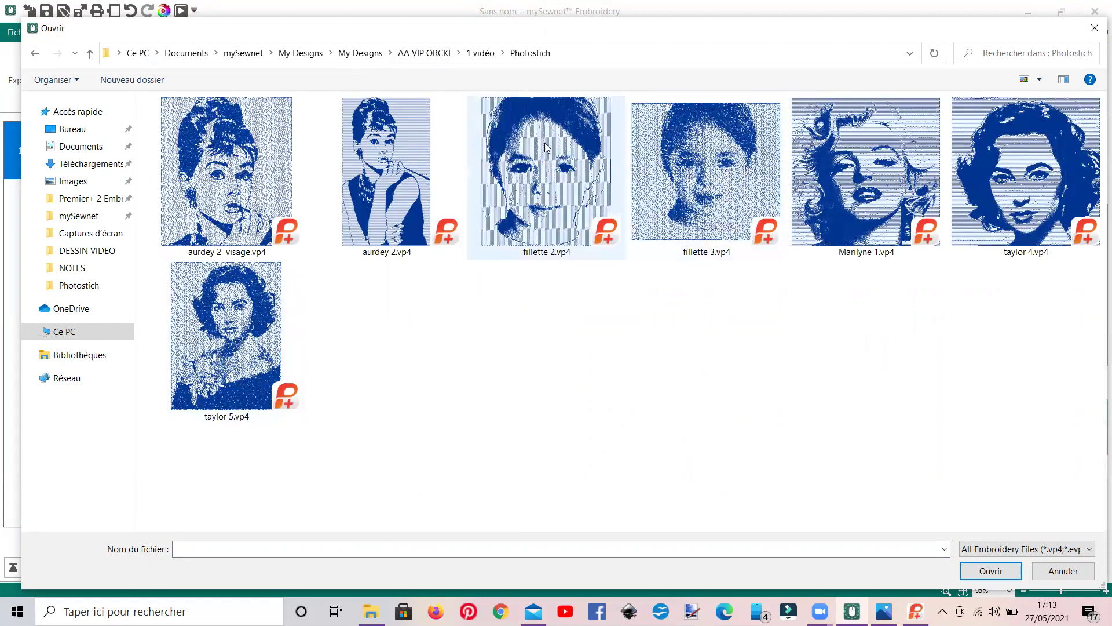
pyautogui.moveTo(730, 200)
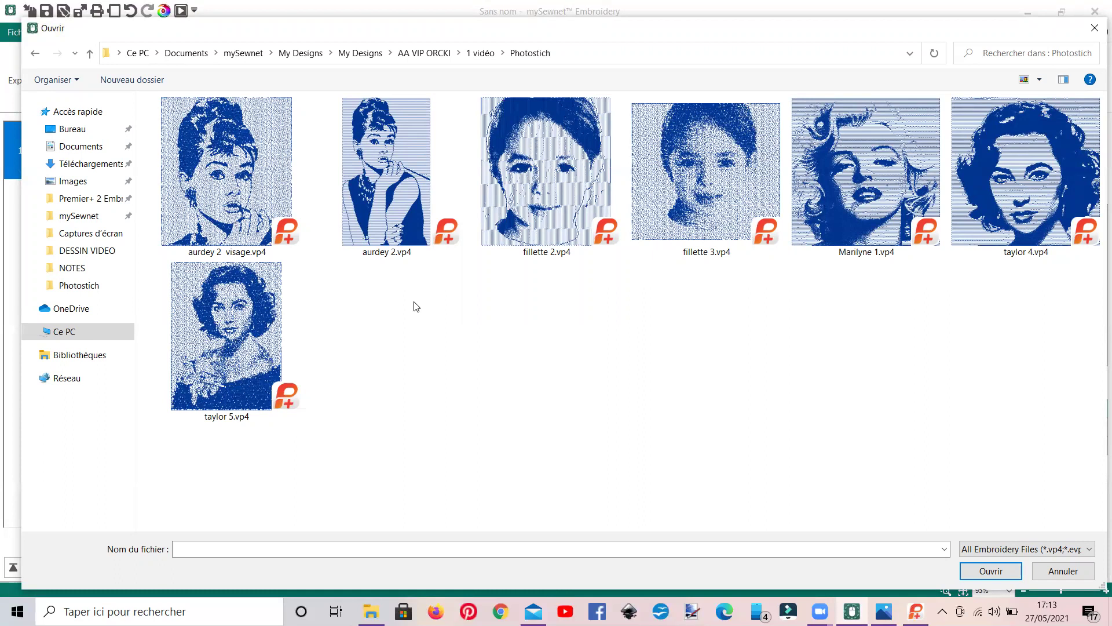
pyautogui.click(884, 611)
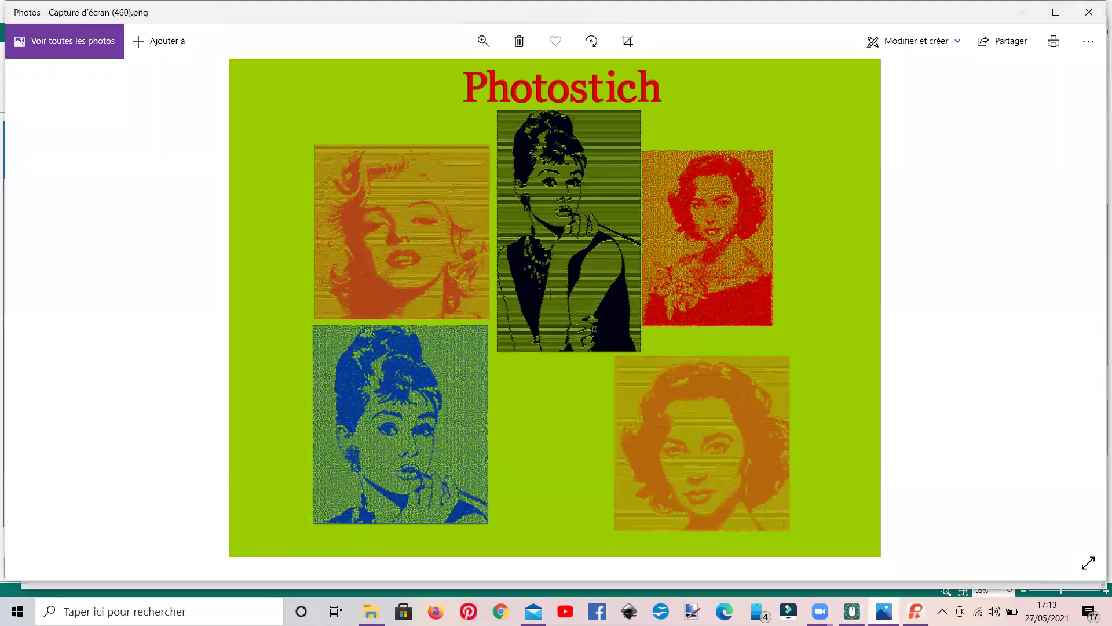